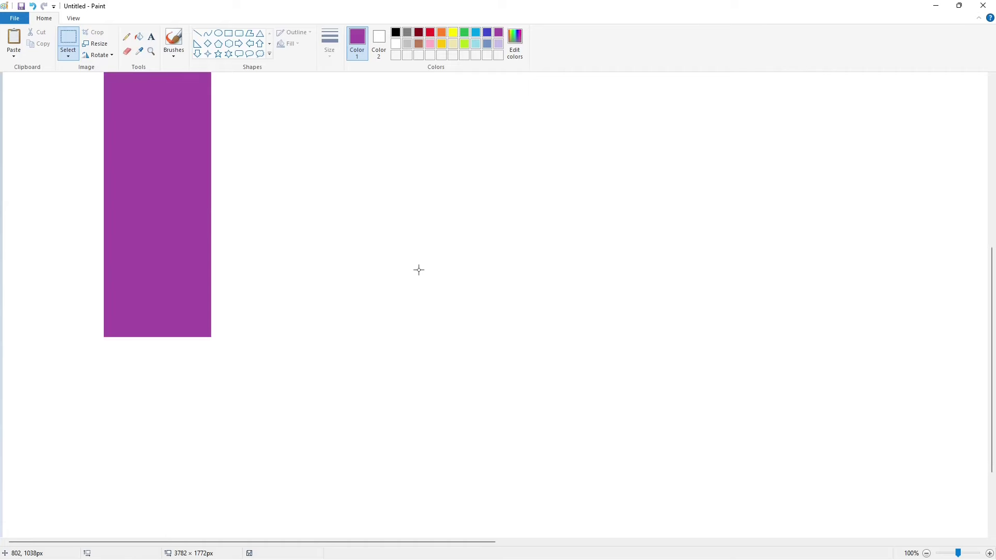
Paste two copies of the black circle outline and fit them into the lower two corners of the purple bar
key(ctrl+v)
drag(94, 165, 111, 324)
key(ctrl+v)
drag(94, 160, 194, 318)
click(475, 287)
Fill the purple corner tips outside the two lower circles with white to round the bar's lower corners
click(139, 36)
click(396, 43)
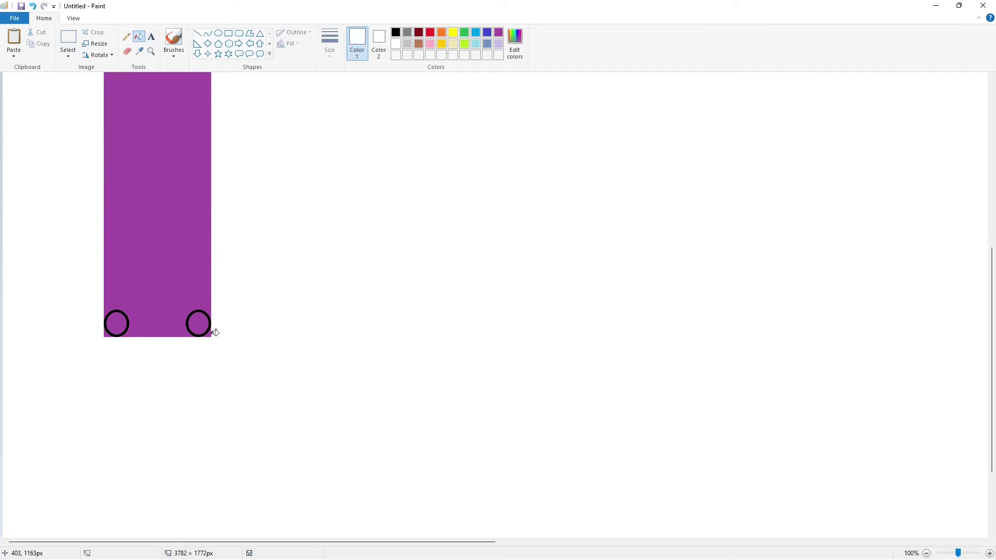
click(212, 334)
Fill the bar black to merge it with the circle outlines, and refill the whole shape purple
scroll(277, 291, up, 7)
click(395, 32)
click(179, 395)
click(498, 32)
click(179, 389)
Fill the rounded bar black and copy a selection of about 563 × 753 px enclosing it
scroll(156, 311, down, 2)
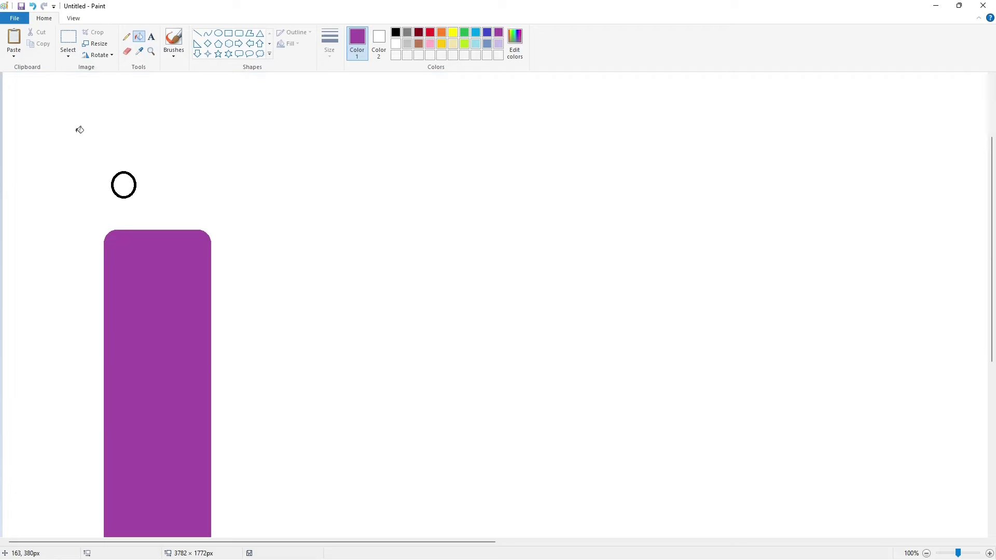
click(69, 38)
drag(53, 213, 280, 469)
scroll(280, 470, down, 2)
drag(64, 100, 329, 490)
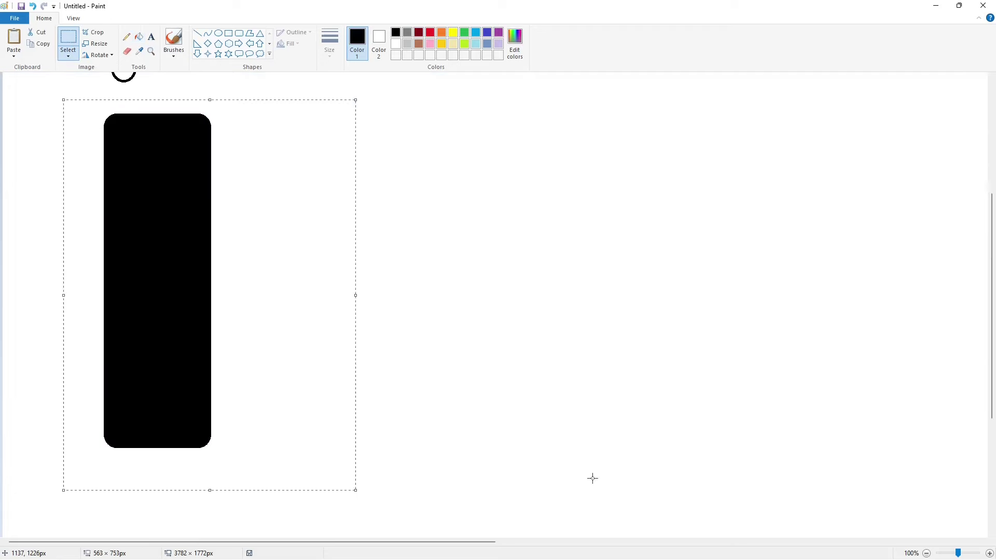
click(592, 479)
Paste a copy of the black bar and place it level with the original on its right, leaving a gap between them
scroll(607, 461, up, 1)
scroll(630, 384, down, 2)
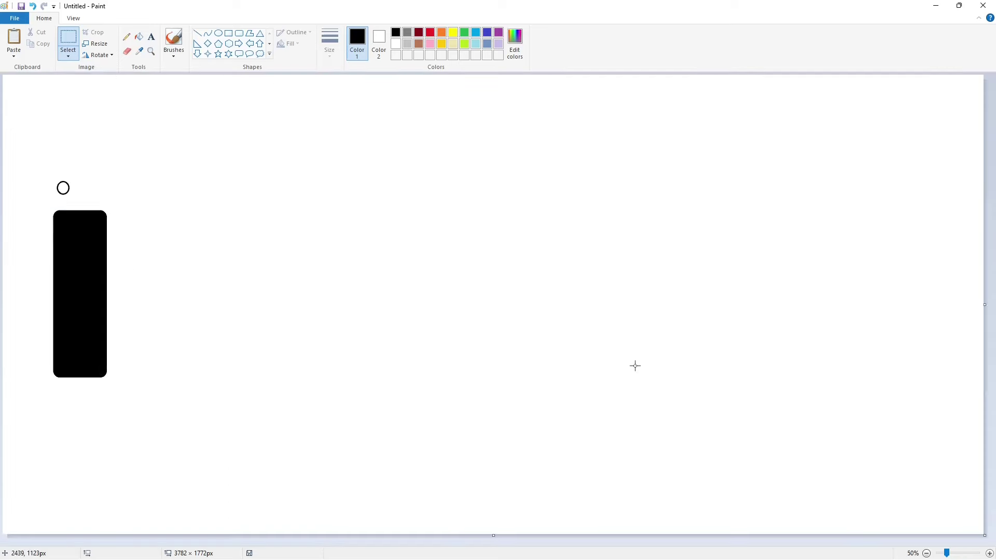
key(ctrl+v)
drag(61, 152, 120, 279)
key(Right)
key(Right)
key(Right)
key(Right)
key(Right)
key(Right)
key(Right)
key(Right)
key(Right)
key(Right)
key(Right)
key(Right)
key(Right)
key(Right)
key(Right)
key(Right)
key(Right)
key(Right)
key(Right)
key(Right)
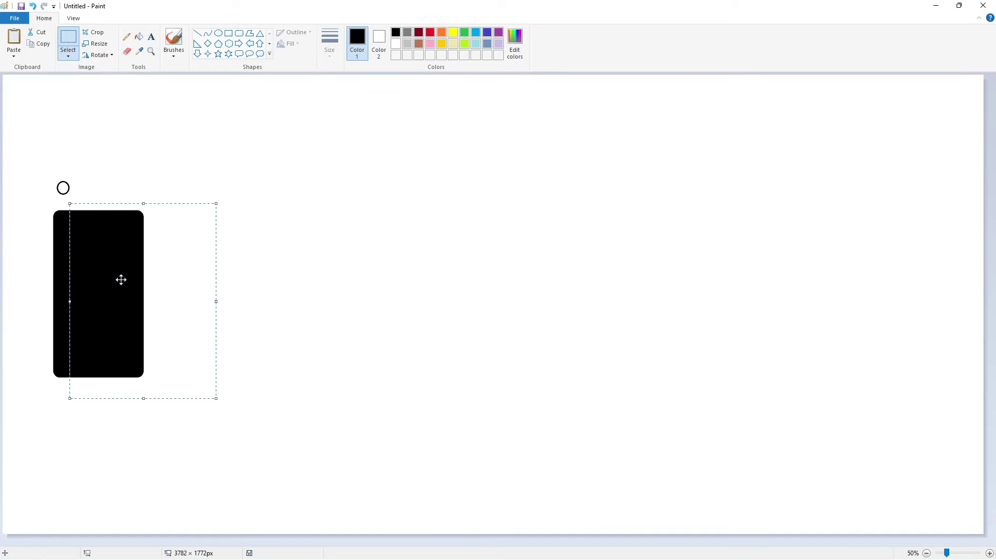
key(Right)
key(Right)
key(Right)
key(Right)
key(Right)
key(Right)
key(Right)
key(Right)
key(Right)
key(Right)
key(Right)
key(Right)
key(Right)
key(Right)
key(Right)
key(Right)
key(Right)
key(Right)
key(Right)
key(Right)
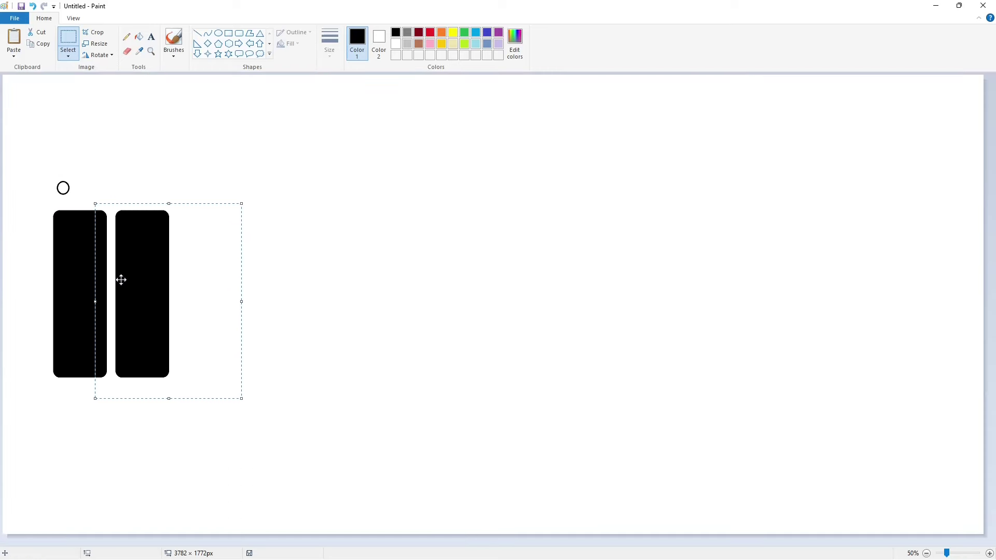
key(Right)
key(Right)
key(Right)
key(Right)
key(Right)
key(Right)
key(Right)
key(Right)
key(Right)
key(Right)
key(Right)
key(Right)
key(Right)
key(Right)
key(Right)
key(Right)
key(Right)
key(Right)
key(Right)
key(Right)
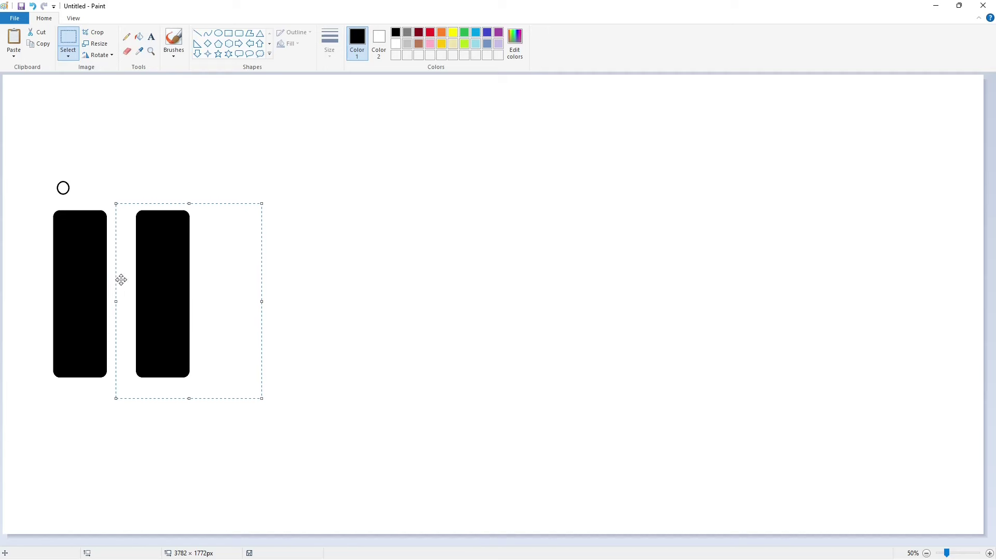
click(447, 291)
Draw two horizontal black lines between the bars and fill the space between them black as the H's crossbar
click(197, 33)
drag(99, 316, 136, 315)
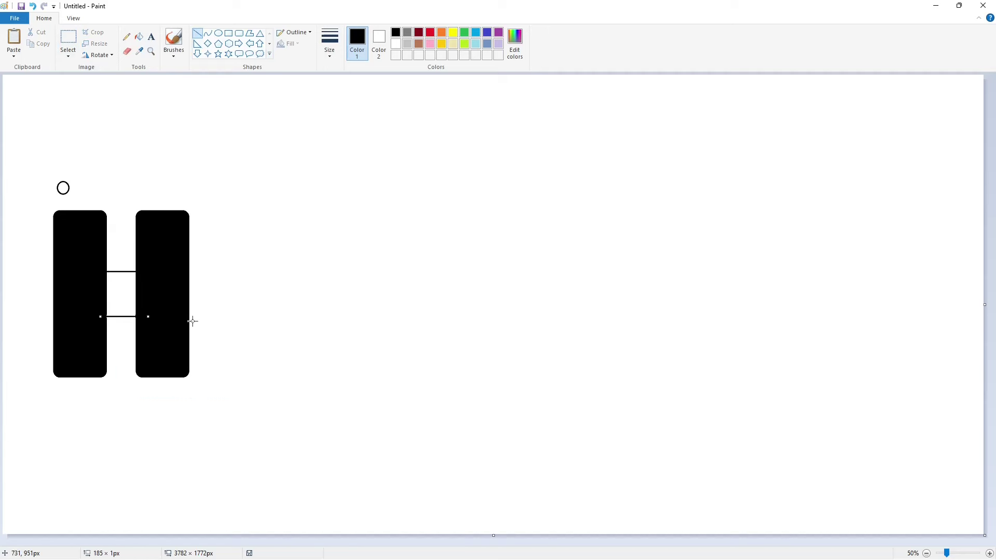
click(139, 37)
click(121, 293)
Draw a small purple circle outline in the H's upper notch and nudge it up and right, clear of the edges
ctrl+scroll(586, 418, up, 1)
click(498, 33)
click(218, 34)
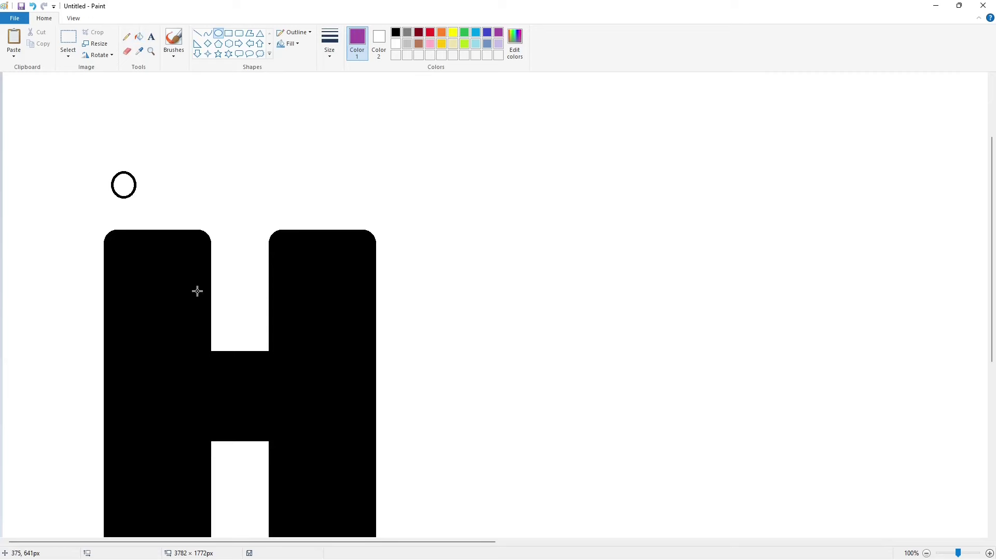
drag(216, 327, 233, 345)
key(Right)
key(Right)
key(Right)
key(Right)
key(Right)
key(Right)
key(Up)
key(Up)
key(Up)
key(Up)
key(Up)
key(Up)
key(Up)
key(Up)
key(Up)
key(Up)
key(Up)
key(Up)
key(Up)
key(Up)
key(Up)
key(Up)
key(Up)
key(Up)
key(Up)
key(Up)
click(288, 312)
Copy the small purple circle and fit the copy into the lower-left corner of the H's upper notch
click(68, 38)
drag(216, 287, 248, 332)
key(ctrl+v)
drag(19, 103, 225, 344)
key(Down)
key(Down)
key(Down)
key(Left)
key(Left)
click(300, 340)
Round the upper notch's left inner corner by filling the gap outside the circle black and the circle outline white
click(138, 36)
click(396, 32)
click(214, 349)
click(396, 43)
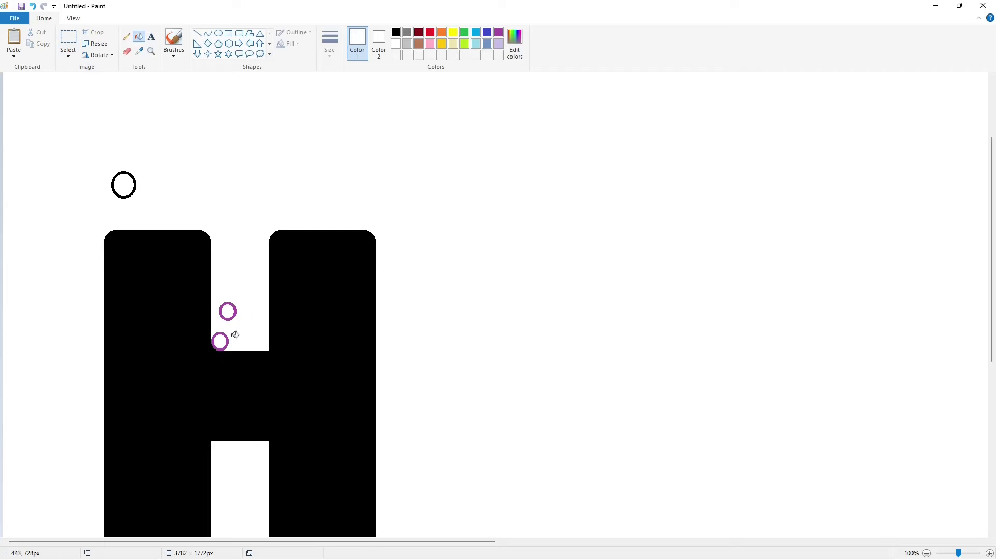
click(227, 338)
Paste another purple circle and fit it into the lower-right corner of the H's upper notch
click(927, 553)
click(990, 554)
key(ctrl+v)
drag(20, 99, 260, 341)
key(Right)
key(Right)
key(Right)
key(Right)
key(Right)
key(Right)
key(Right)
key(Right)
key(Right)
key(Right)
click(336, 325)
Paste two more purple circles and fit them into the left and right corners directly below the crossbar
key(ctrl+v)
drag(14, 98, 221, 454)
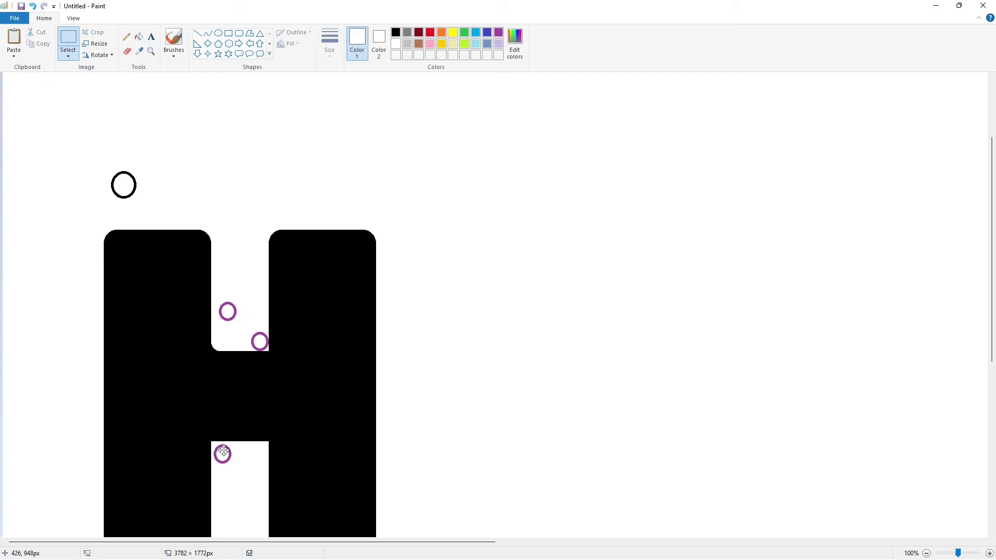
click(318, 441)
key(ctrl+v)
drag(14, 98, 266, 457)
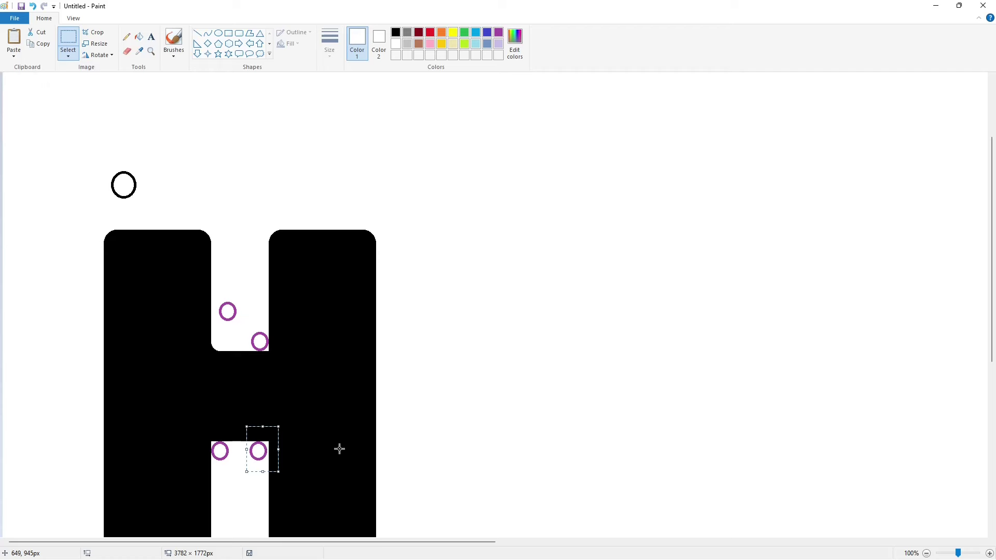
click(338, 447)
Round the H's three remaining inner corners by filling the gaps outside the purple circles black and the circle outlines white
click(139, 37)
click(396, 32)
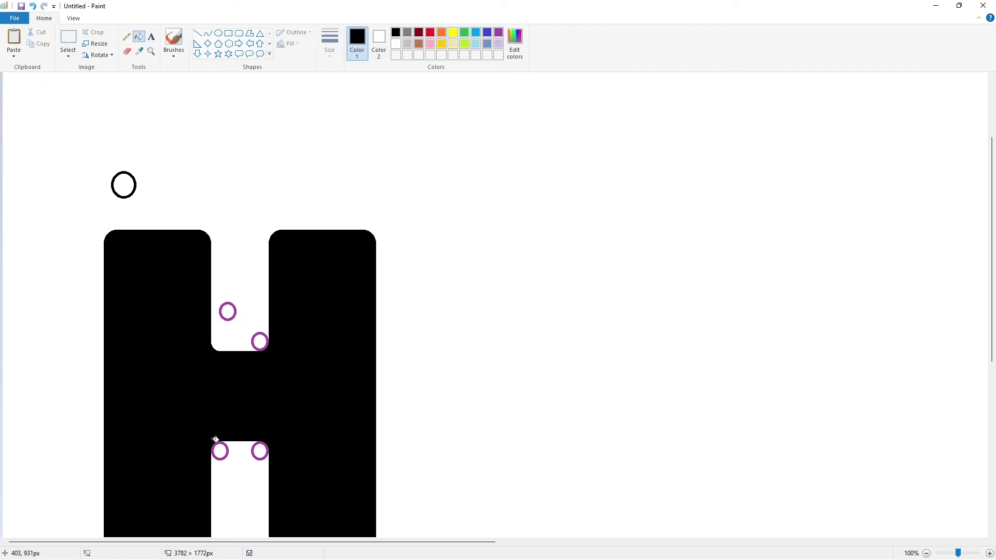
click(396, 44)
click(260, 333)
click(254, 457)
click(228, 451)
scroll(683, 421, down, 1)
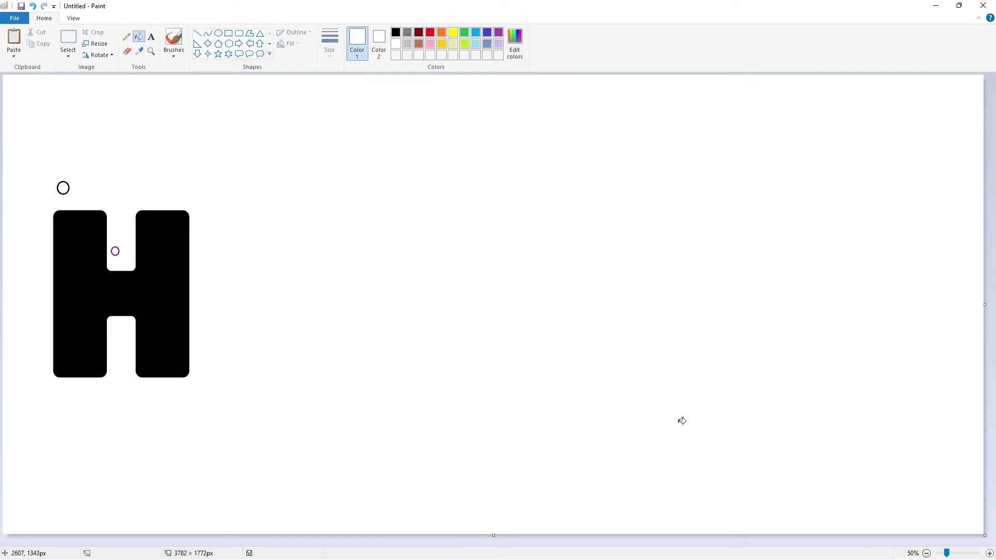
Draw a black-outlined rectangle about 2731 × 573 px to the right of the H and stretch its upper edge slightly upward
click(228, 33)
click(396, 32)
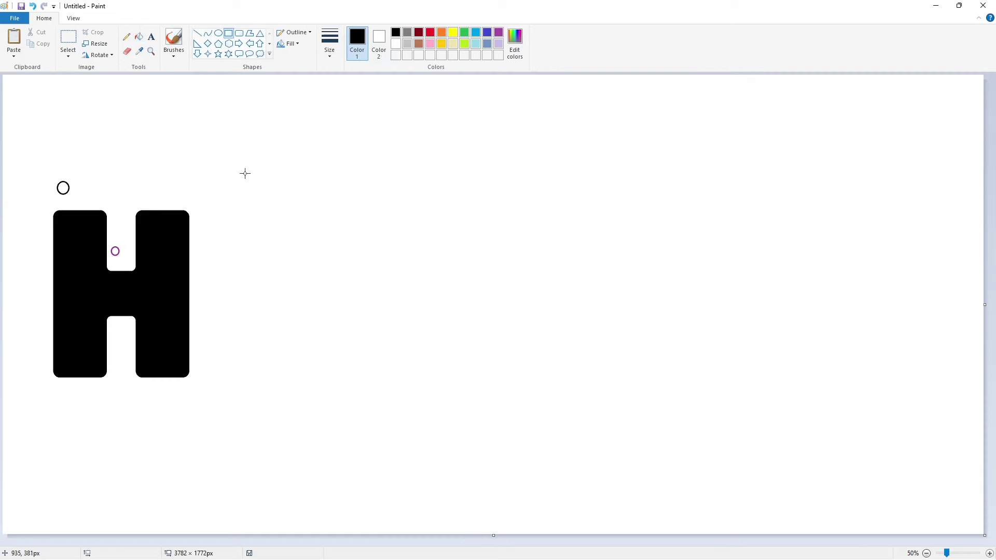
drag(195, 229, 903, 376)
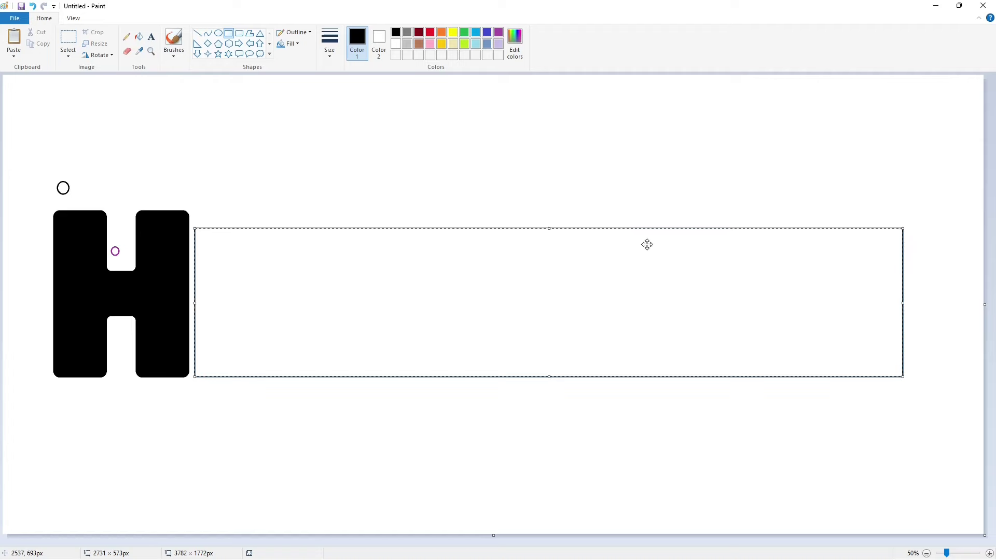
drag(550, 229, 552, 225)
click(544, 438)
Fill the long rectangle and its outline with lavender as a guide band for the following letters
click(139, 37)
click(290, 254)
click(499, 43)
click(280, 254)
Draw a large black ellipse at the band's left end, resting on its lower edge, with a small circle centred inside it
click(218, 33)
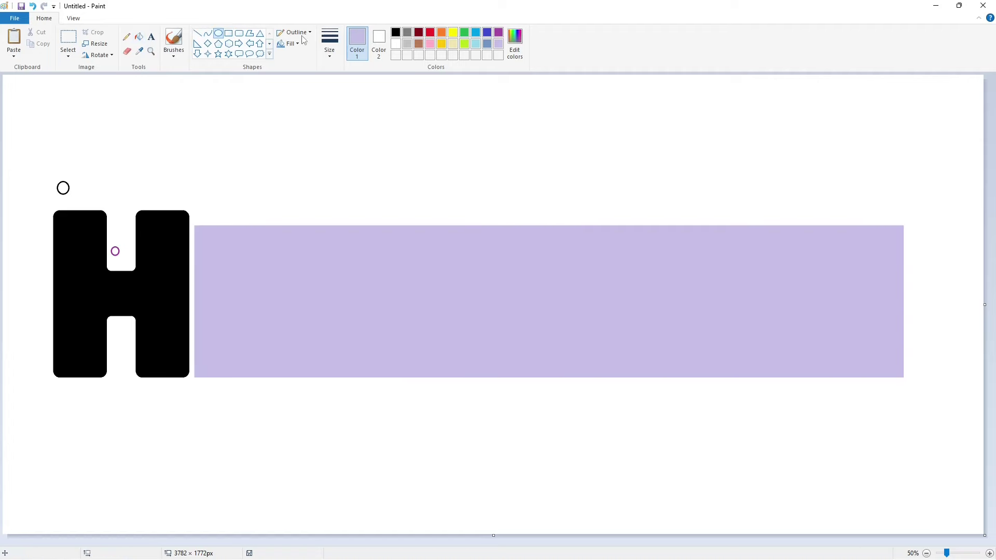
click(396, 32)
drag(209, 292, 321, 379)
drag(209, 336, 202, 335)
drag(261, 292, 261, 275)
drag(322, 328, 323, 329)
drag(247, 309, 276, 337)
click(358, 338)
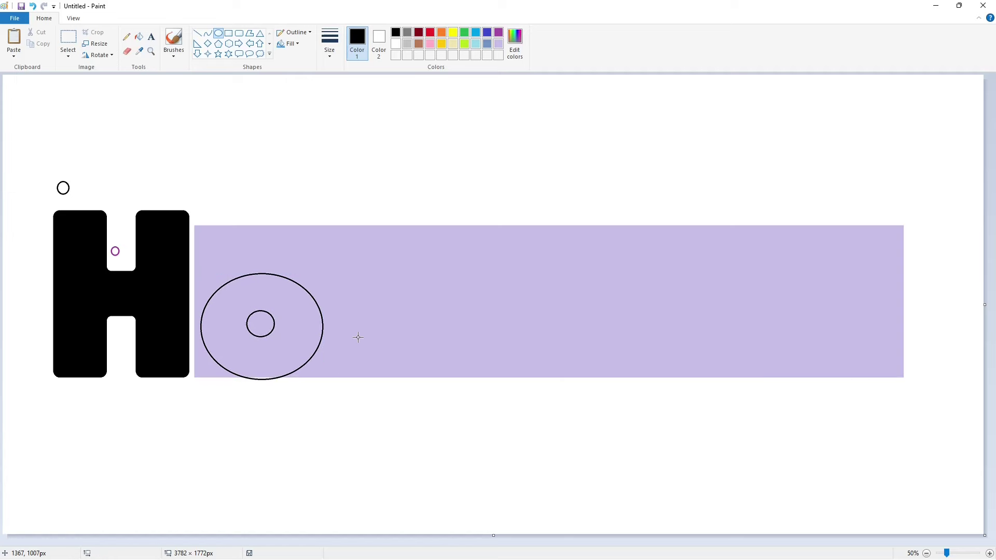
Draw vertical black lines upward from the left edges of the large ellipse and the small circle, aligning each to its curve
click(990, 553)
click(198, 33)
mouse_move(401, 342)
mouse_down()
mouse_move(412, 220)
mouse_move(400, 138)
mouse_up()
drag(493, 341, 496, 122)
key(Left)
key(Left)
key(Left)
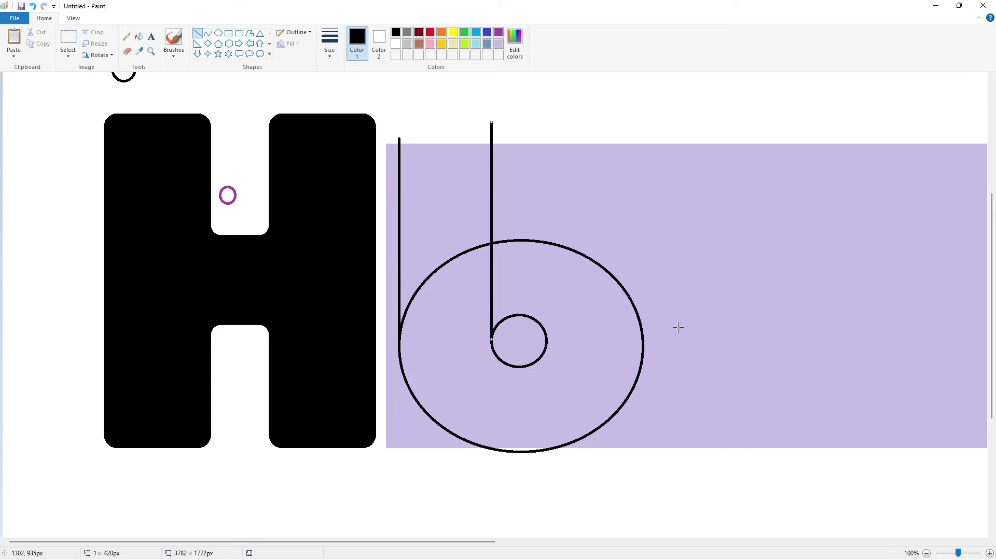
key(Right)
key(Right)
key(Left)
click(678, 327)
Draw vertical black lines upward from the right edges of the small circle and the large ellipse, nudging them onto the curves
drag(544, 342, 543, 134)
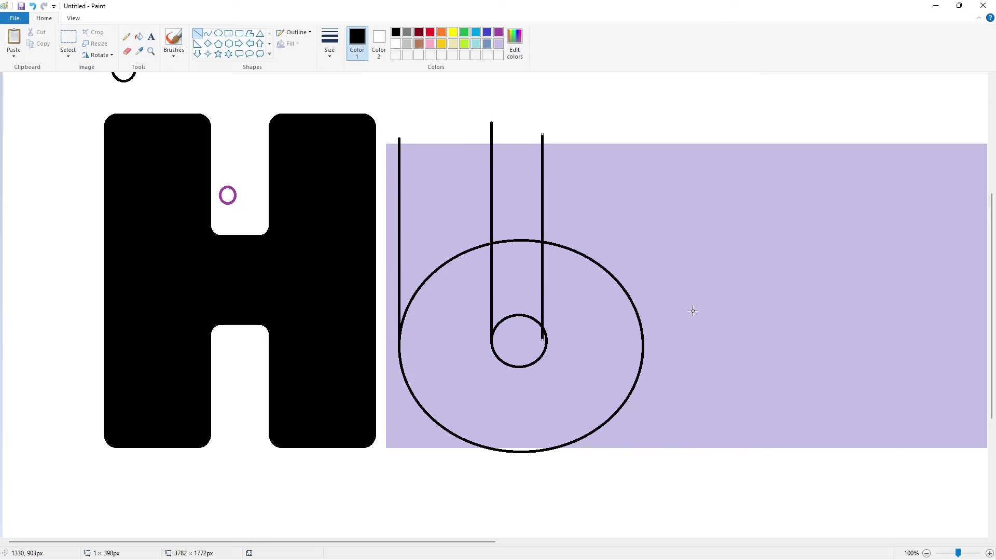
key(Right)
key(Right)
key(Right)
key(Right)
key(Right)
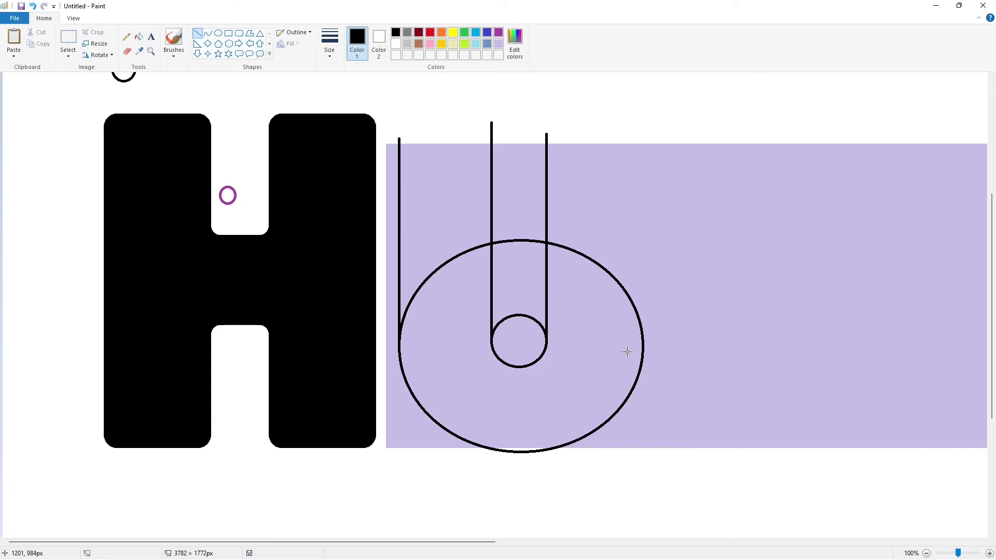
drag(639, 349, 638, 114)
key(Right)
key(Right)
key(Right)
key(Right)
key(Right)
Fill the U's body black and trim the leftover arcs at both sides of its inner gap with vertical lavender lines
click(139, 38)
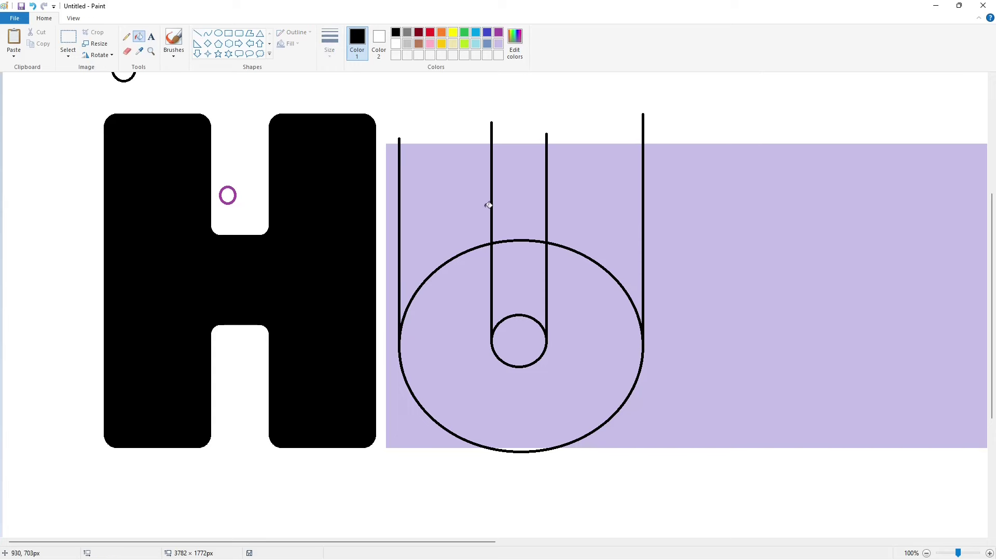
click(489, 205)
click(396, 43)
click(197, 34)
drag(495, 338, 495, 209)
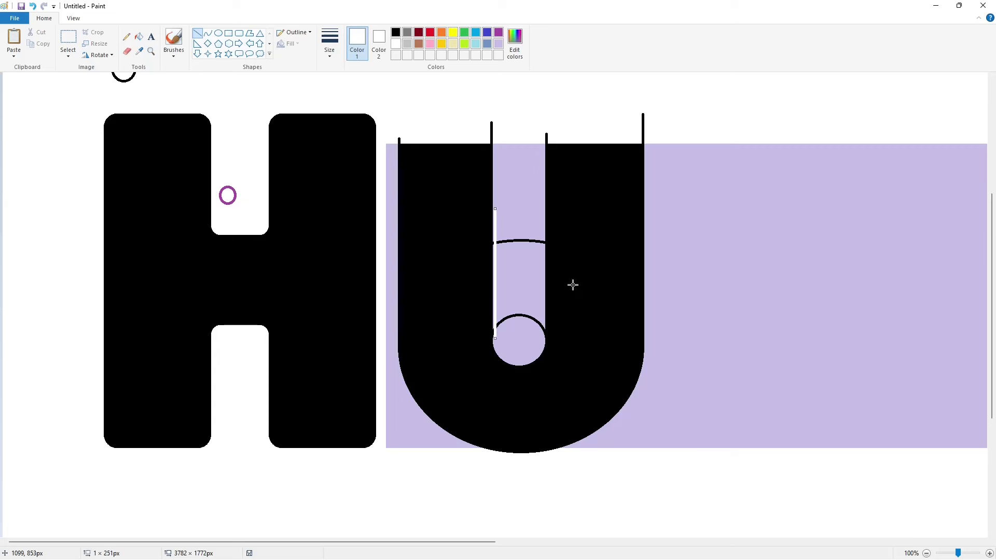
key(Left)
key(Left)
click(499, 44)
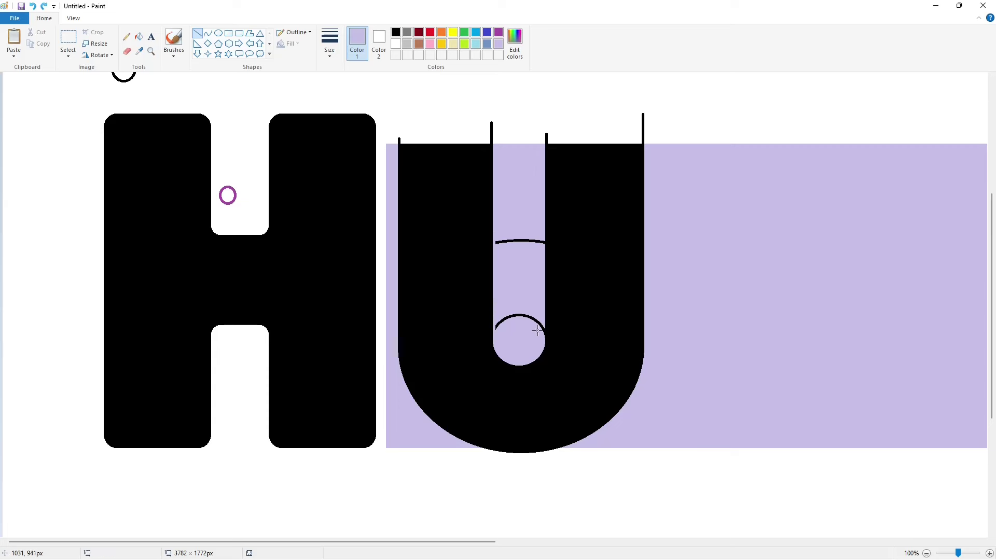
drag(543, 339, 543, 221)
Draw a white line just above the U and fill the line stubs, inner gap, leftover arcs and lavender area left of it white
click(396, 44)
drag(394, 139, 689, 139)
click(139, 36)
click(392, 291)
click(399, 139)
click(491, 131)
click(519, 223)
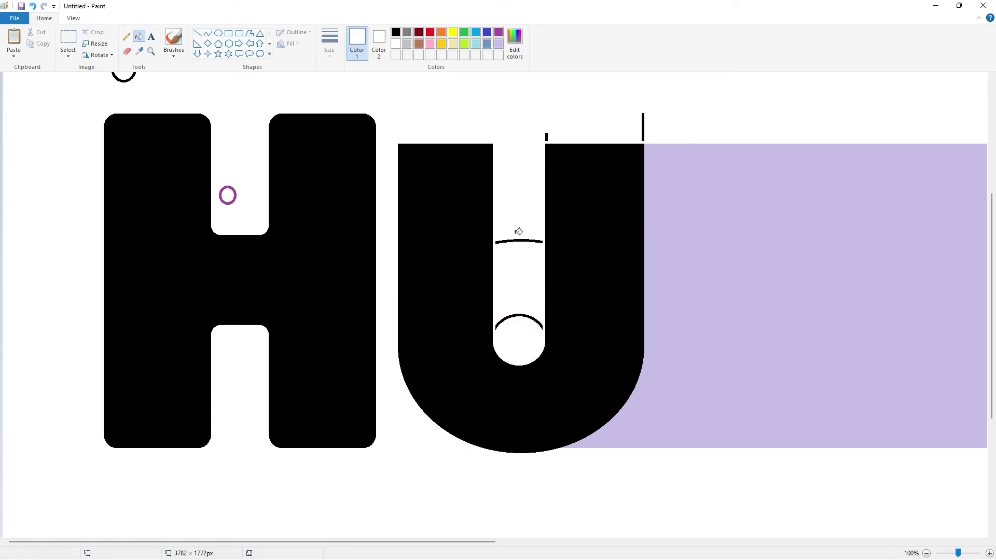
click(519, 241)
click(519, 316)
scroll(640, 125, up, 3)
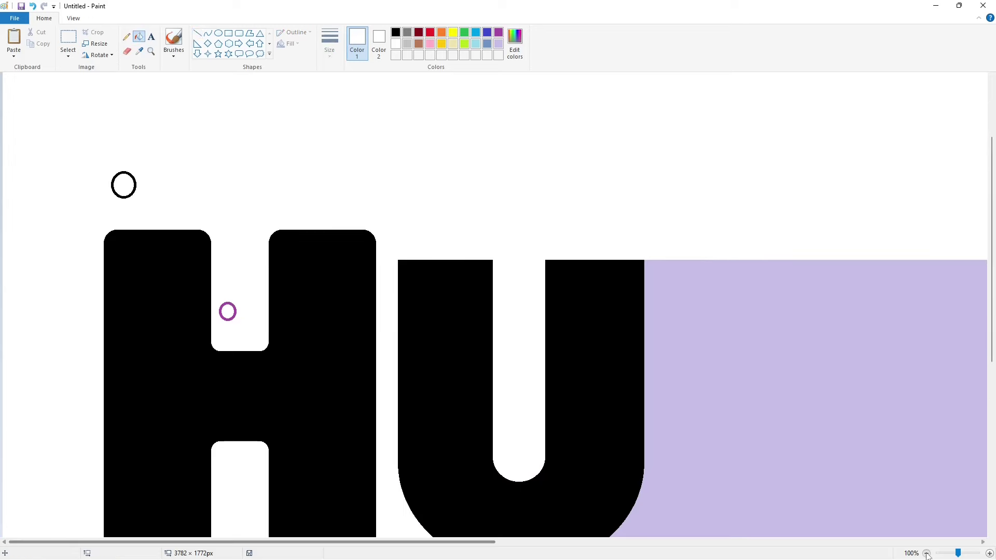
Fill the U with purple
click(927, 554)
click(990, 554)
click(498, 33)
click(457, 171)
Copy the black circle above the H and fit the copy into the upper-left corner of the U's left arm
scroll(114, 127, up, 3)
click(68, 38)
drag(78, 141, 196, 217)
key(ctrl+c)
key(ctrl+v)
drag(50, 119, 416, 274)
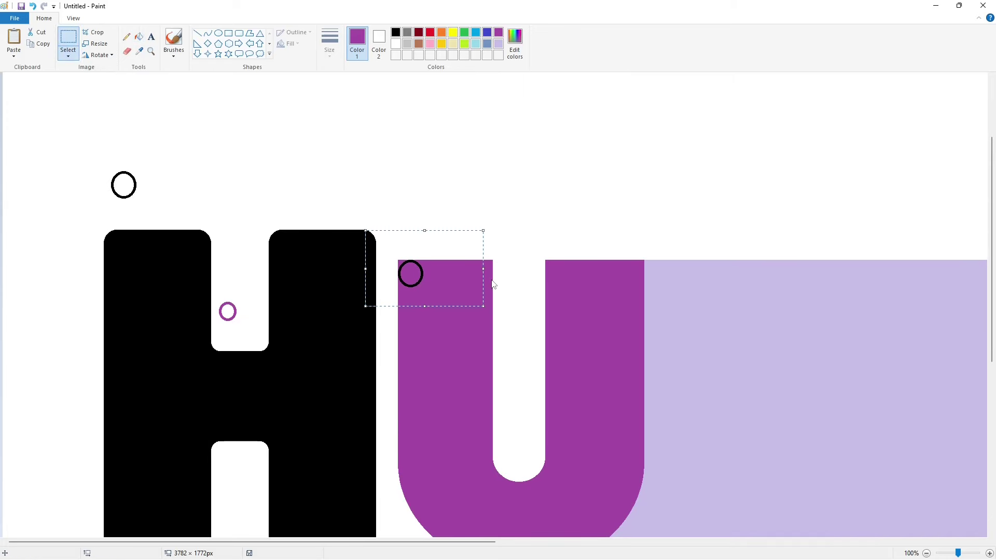
Paste three more black circles and fit them into the remaining upper corners of the U's two arms
key(ctrl+v)
drag(57, 119, 486, 273)
key(ctrl+v)
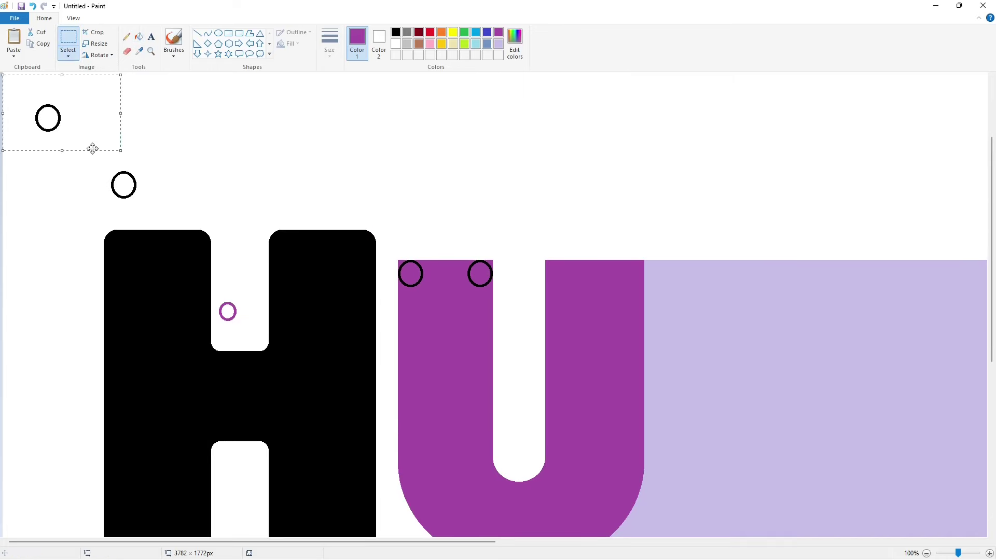
drag(92, 148, 603, 304)
key(ctrl+v)
drag(51, 115, 635, 271)
click(729, 266)
Round the U's upper corners by filling the gaps outside the circles white, and recolour the whole letter black
click(139, 36)
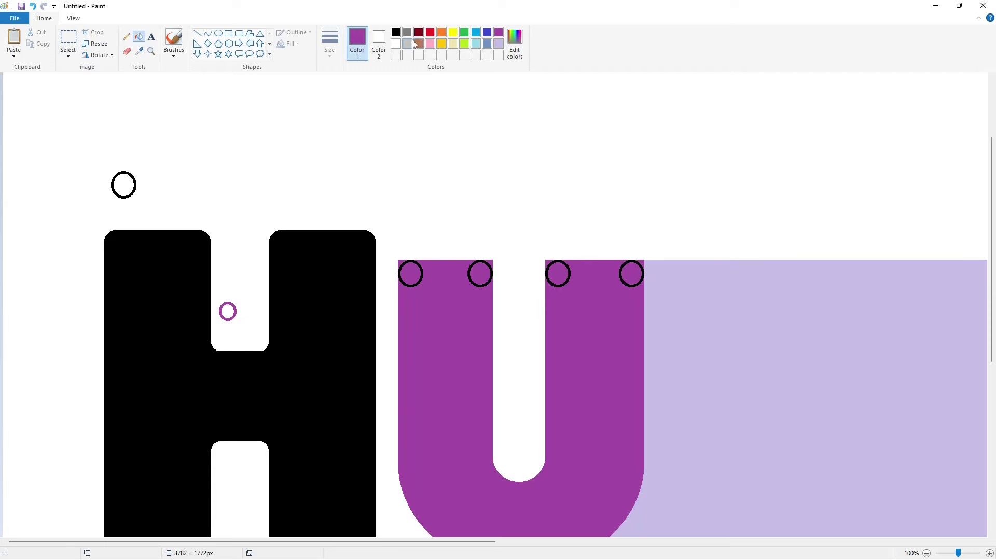
click(396, 44)
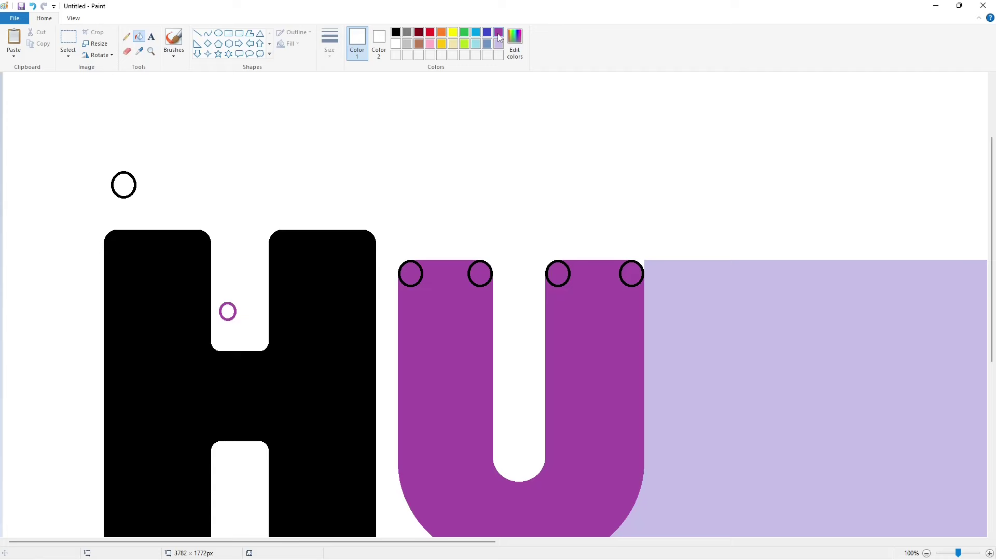
click(396, 32)
click(576, 322)
click(498, 34)
click(587, 317)
click(396, 33)
click(589, 322)
scroll(593, 413, down, 1)
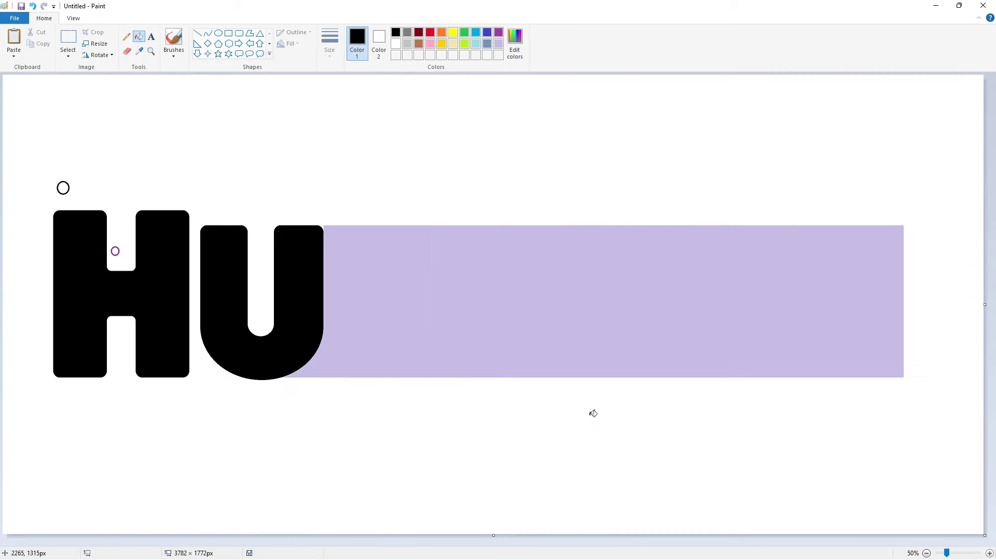
Draw the outer outline of a G beside the U with one curve over its top and another around its lower left
click(208, 32)
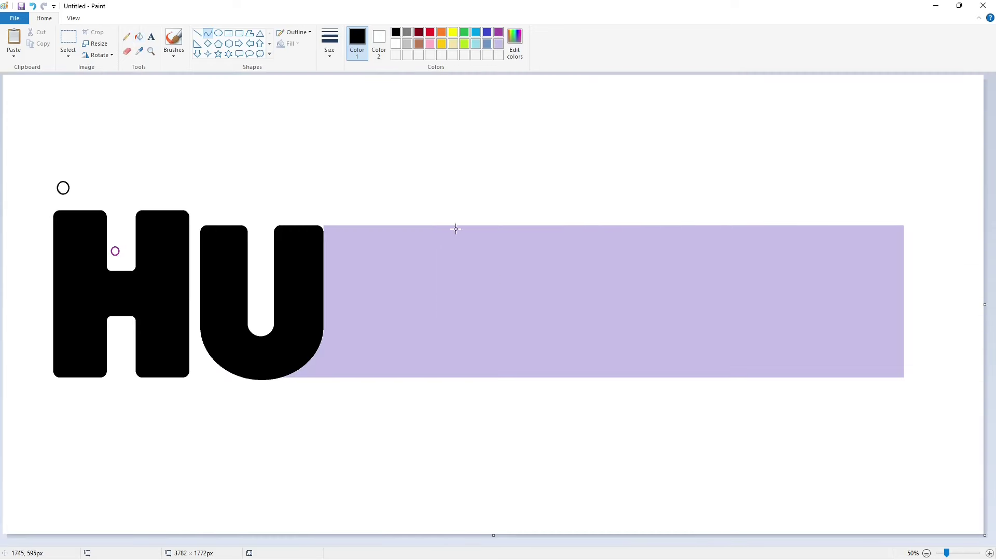
drag(471, 233, 336, 274)
mouse_move(397, 255)
mouse_down()
mouse_move(427, 207)
mouse_move(347, 211)
mouse_up()
drag(336, 274, 444, 362)
drag(348, 285, 353, 380)
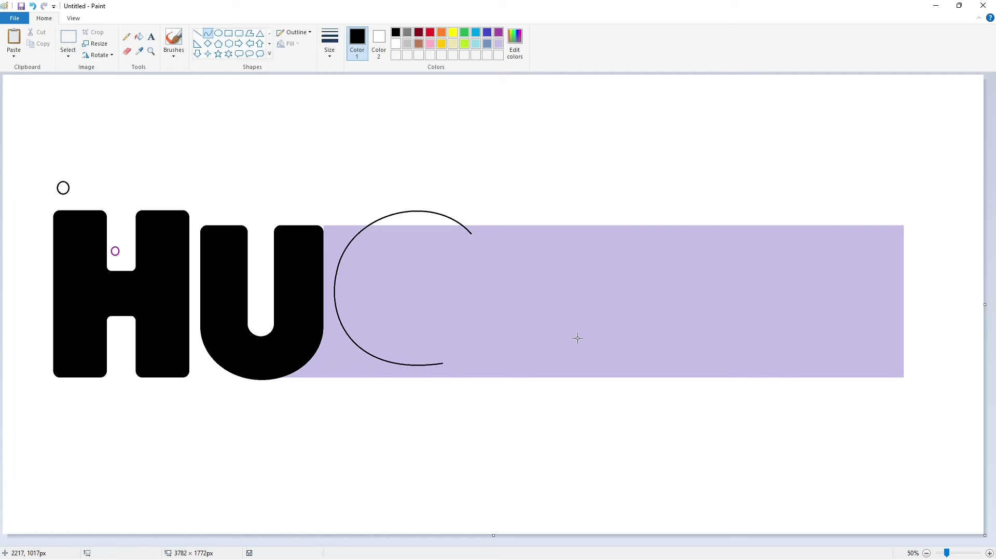
Round the tip of the G's upper arm and draw a diagonal line about 63 × 71 px down and inward from it
click(477, 242)
click(523, 245)
click(197, 33)
drag(454, 268, 469, 251)
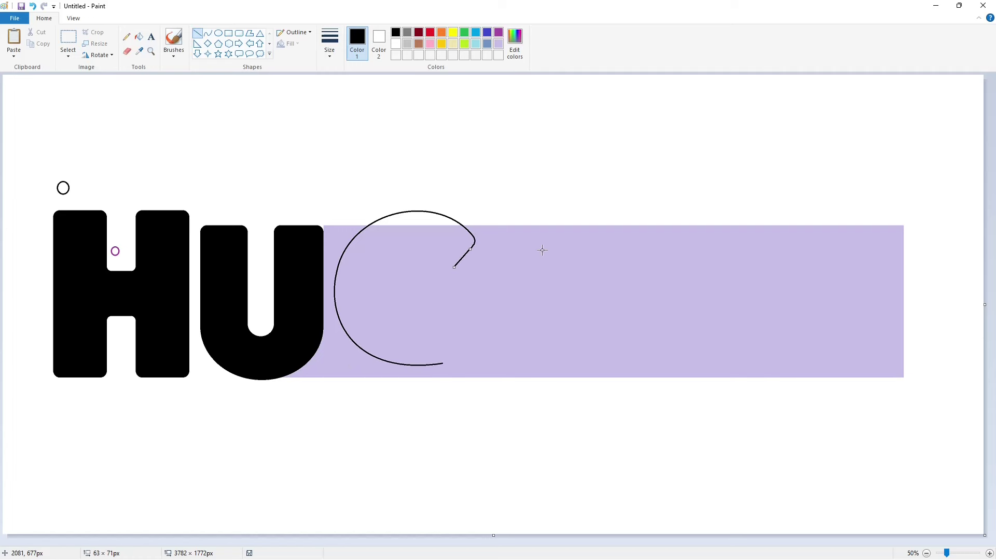
click(543, 249)
Round the lower corner of the G's upper arm and draw the upper inner curve around to the left
click(207, 33)
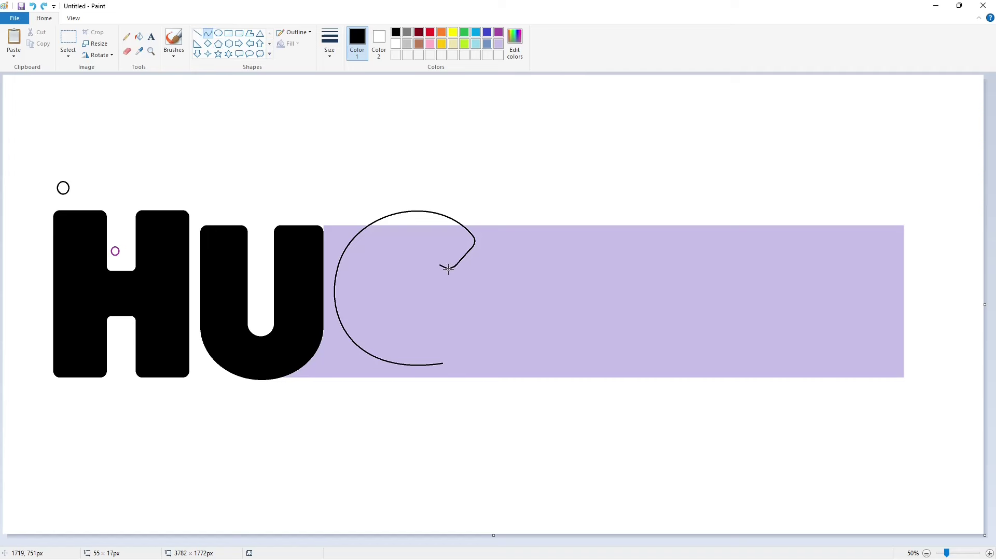
click(504, 278)
drag(441, 266, 385, 286)
click(422, 247)
click(396, 254)
click(576, 322)
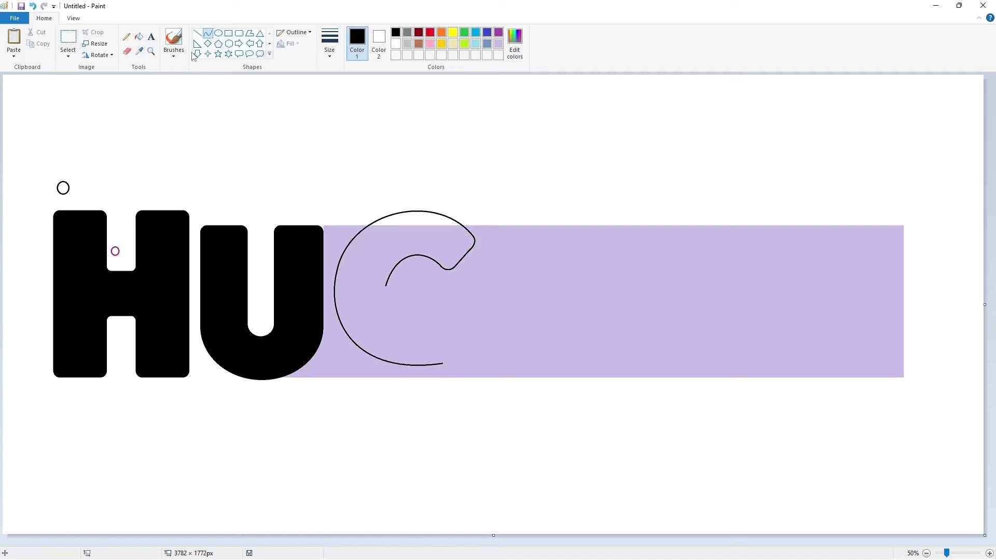
Extend the G's inner outline with a curve bending down and back to the right
mouse_move(387, 286)
mouse_down()
mouse_move(414, 325)
mouse_move(383, 302)
mouse_up()
click(386, 319)
click(457, 314)
Extend the G's outer bottom curve around its lower-right corner
mouse_move(443, 364)
mouse_down()
mouse_move(466, 335)
mouse_move(465, 344)
mouse_move(472, 294)
mouse_move(419, 278)
mouse_up()
click(459, 356)
click(467, 348)
click(567, 355)
click(460, 357)
Draw the straight right side of the G's spur and its curved upper-right corner, undoing the last stroke
click(197, 32)
click(508, 311)
click(208, 33)
click(467, 287)
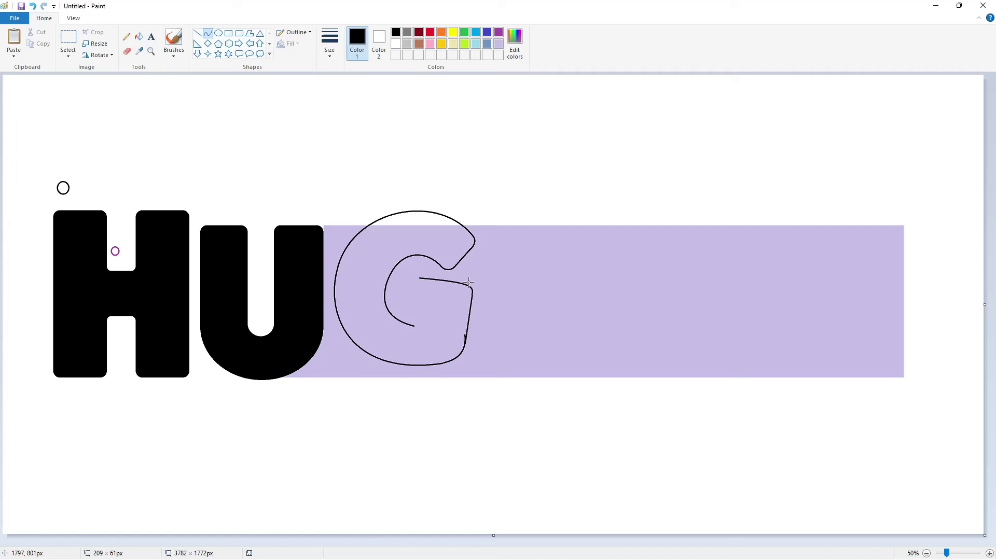
key(ctrl+z)
Close the G's outline with the spur's top edge, rounded left corners, left side and a small curve joining the inner arc
mouse_move(473, 295)
mouse_down()
mouse_move(461, 283)
mouse_move(473, 285)
mouse_move(419, 278)
mouse_move(408, 301)
mouse_move(409, 278)
mouse_move(415, 326)
mouse_up()
click(532, 289)
click(198, 33)
click(322, 134)
click(208, 34)
click(460, 292)
click(425, 322)
drag(419, 321, 420, 328)
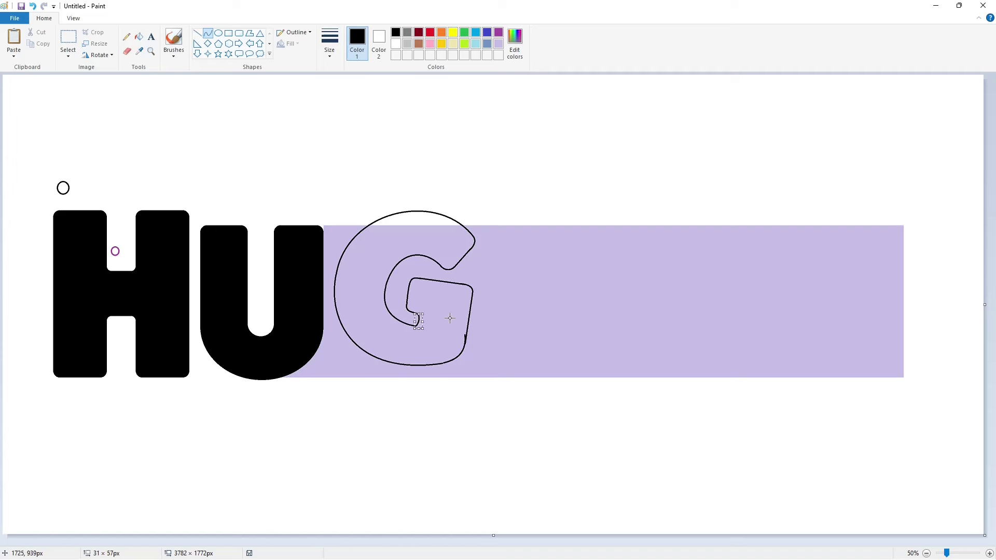
Fill the outlined G with black, including the part above the lavender band
click(450, 318)
click(358, 291)
click(415, 218)
scroll(631, 509, up, 2)
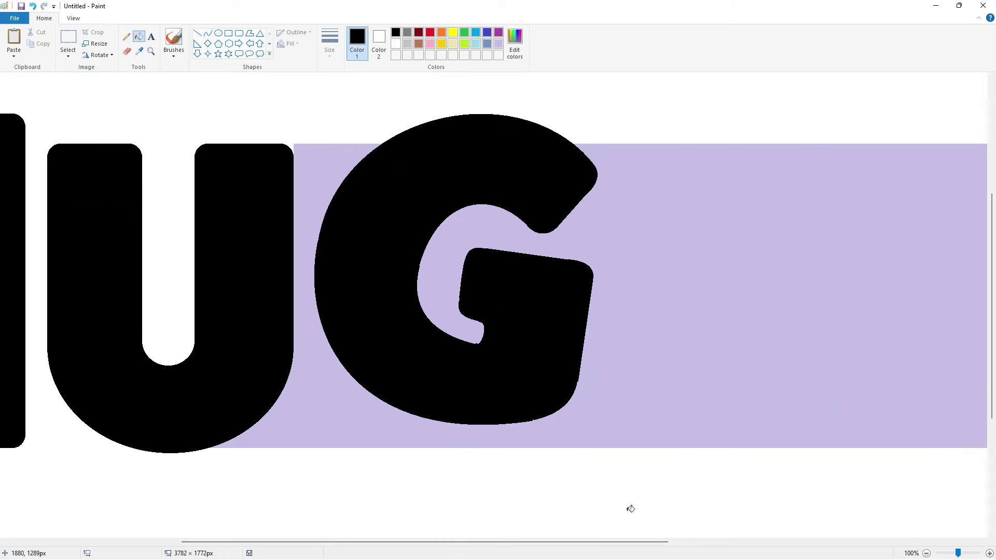
Smooth the G's inner edge with short black lines at the notch below the spur and along the inner left side
scroll(628, 502, up, 2)
click(197, 33)
drag(472, 463, 490, 456)
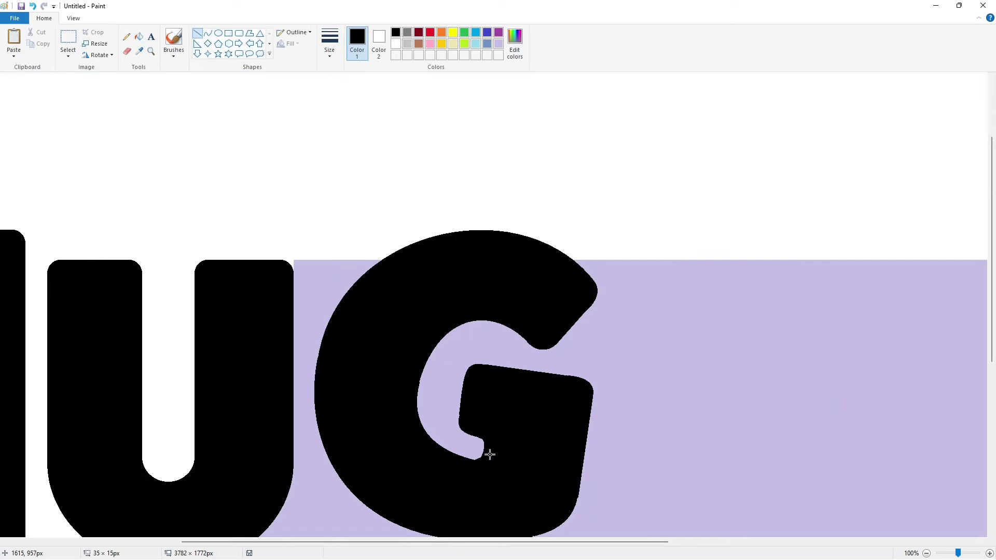
scroll(597, 442, down, 2)
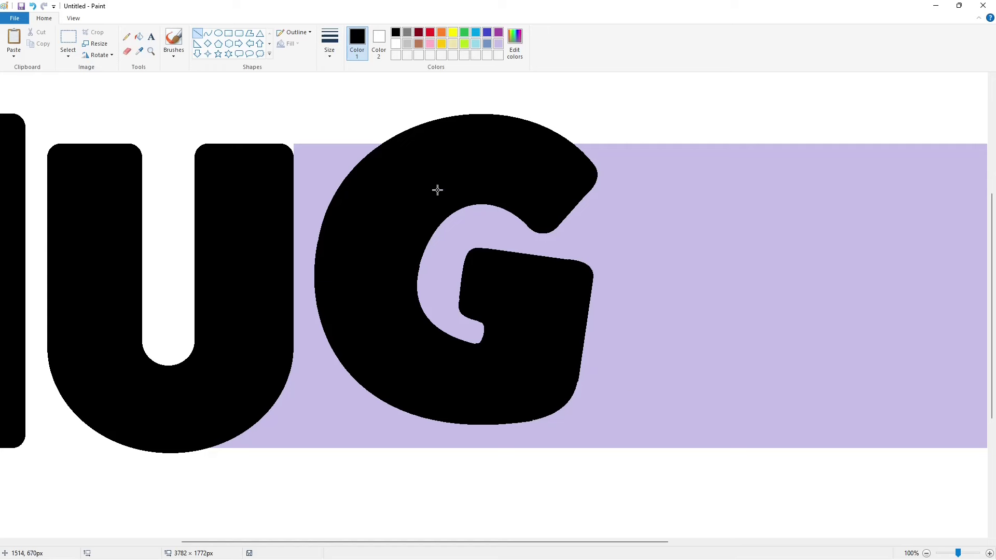
drag(418, 284, 432, 234)
click(515, 258)
scroll(730, 478, down, 1)
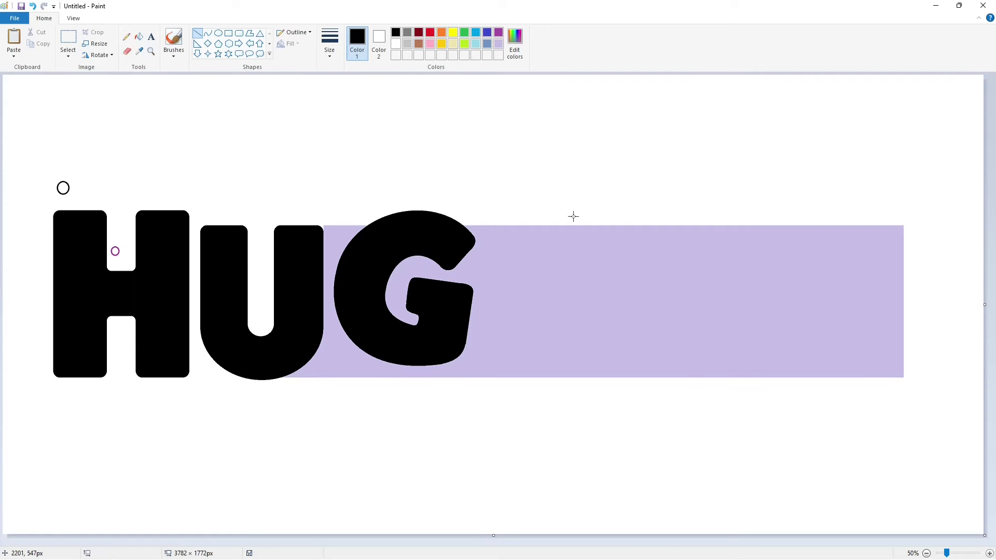
click(208, 33)
mouse_move(477, 285)
mouse_down()
mouse_move(477, 333)
mouse_move(485, 287)
mouse_move(478, 333)
mouse_up()
key(ctrl+z)
Start a second G outline beside the first with a straight left side, a curved corner and a wide top arc
click(197, 35)
click(361, 171)
click(207, 33)
drag(483, 293, 595, 242)
drag(499, 241, 498, 223)
drag(563, 214, 565, 212)
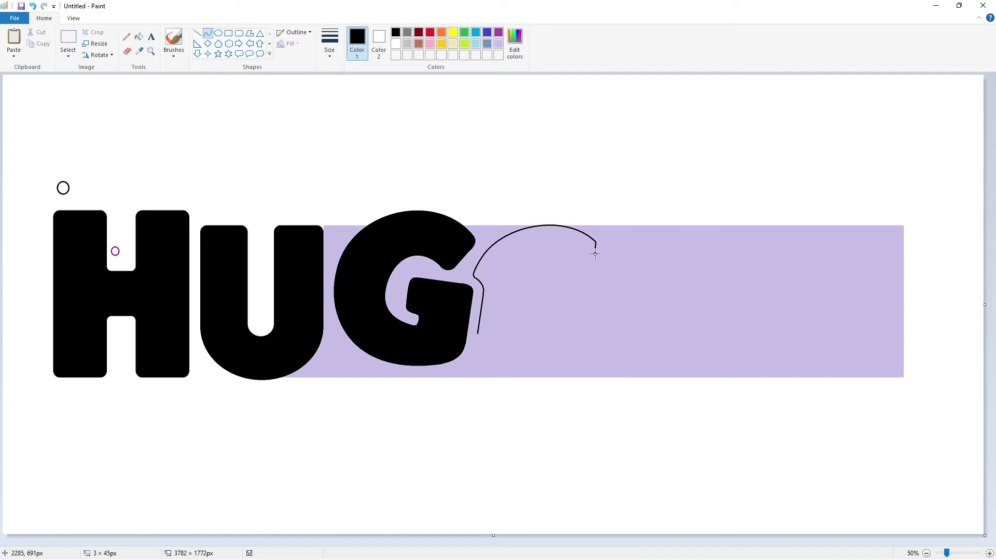
Round the upper-right tip of the second G and draw its slanted end edge
drag(596, 254, 599, 244)
click(634, 254)
drag(602, 246, 582, 276)
click(198, 33)
click(371, 190)
Draw the second G's inner arc from the rounded lower corner of the slanted end, finishing in a small rounded hook
click(207, 34)
click(574, 281)
mouse_move(564, 275)
mouse_down()
mouse_move(518, 315)
mouse_move(545, 260)
mouse_up()
drag(513, 279, 510, 278)
mouse_move(517, 315)
mouse_down()
mouse_move(551, 341)
mouse_move(531, 341)
mouse_up()
click(531, 341)
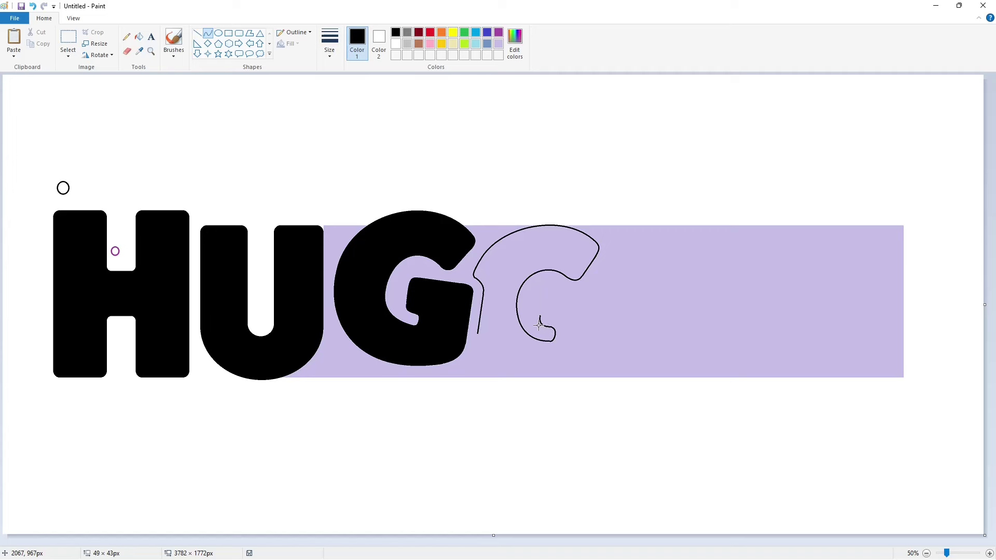
Outline the second G's spur with its curved lower-left corner, straight left side and horizontal top edge
click(539, 326)
click(198, 34)
drag(540, 318, 540, 303)
click(584, 304)
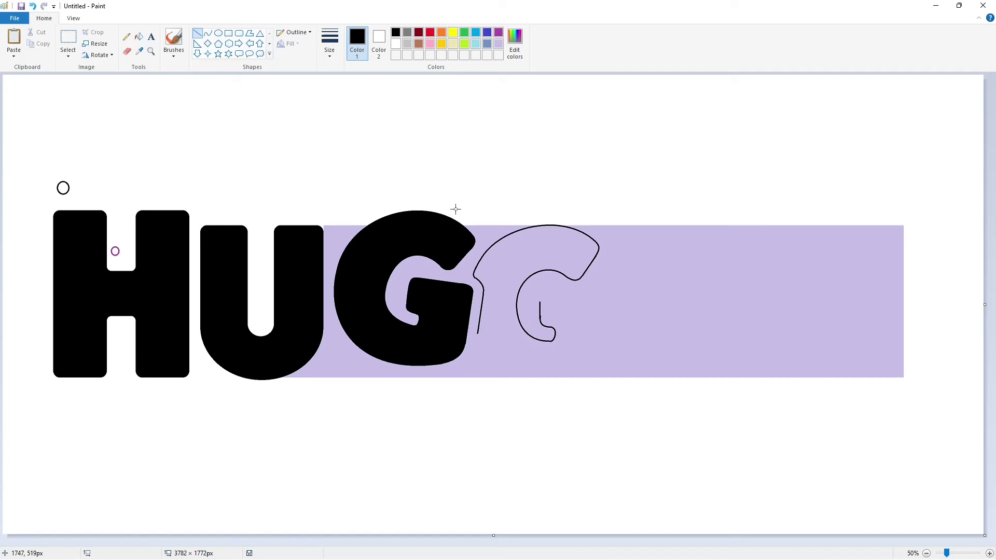
click(207, 33)
click(197, 32)
drag(542, 295, 593, 294)
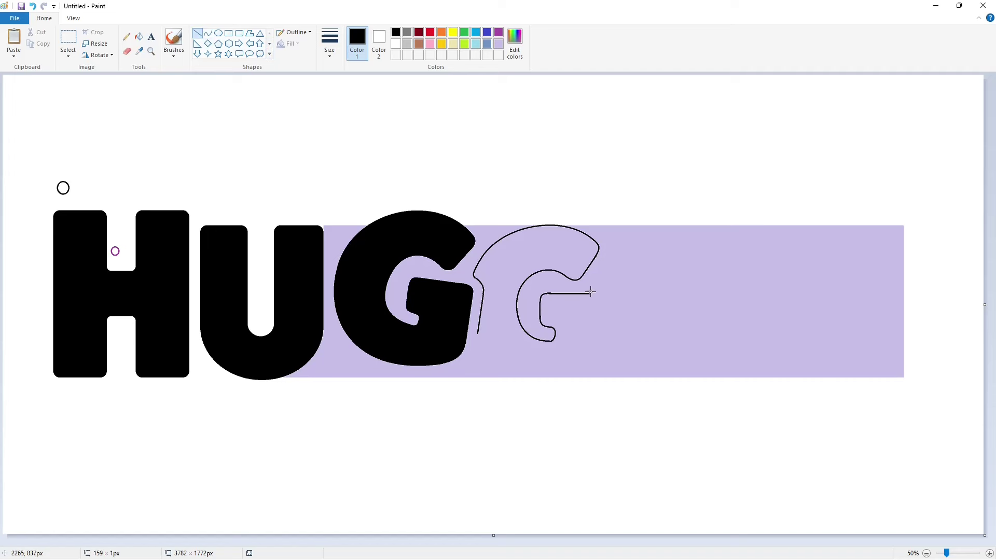
Close the second G's outline with a rounded spur corner, straight right side and curved bottom
click(208, 33)
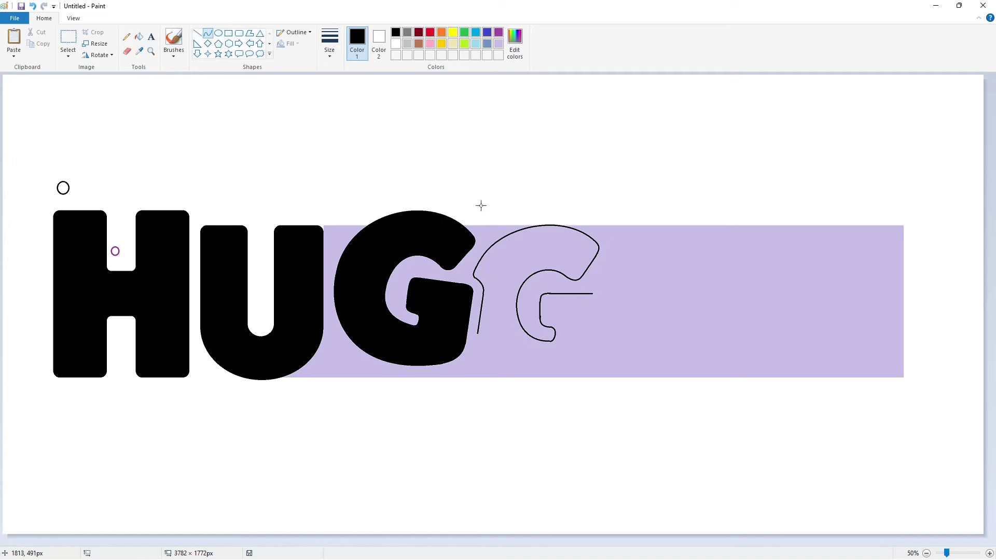
click(605, 297)
click(197, 32)
mouse_move(604, 306)
mouse_down()
mouse_move(604, 352)
mouse_move(582, 375)
mouse_move(606, 370)
mouse_move(480, 351)
mouse_up()
click(207, 33)
drag(575, 378, 562, 388)
drag(511, 379, 503, 385)
click(690, 411)
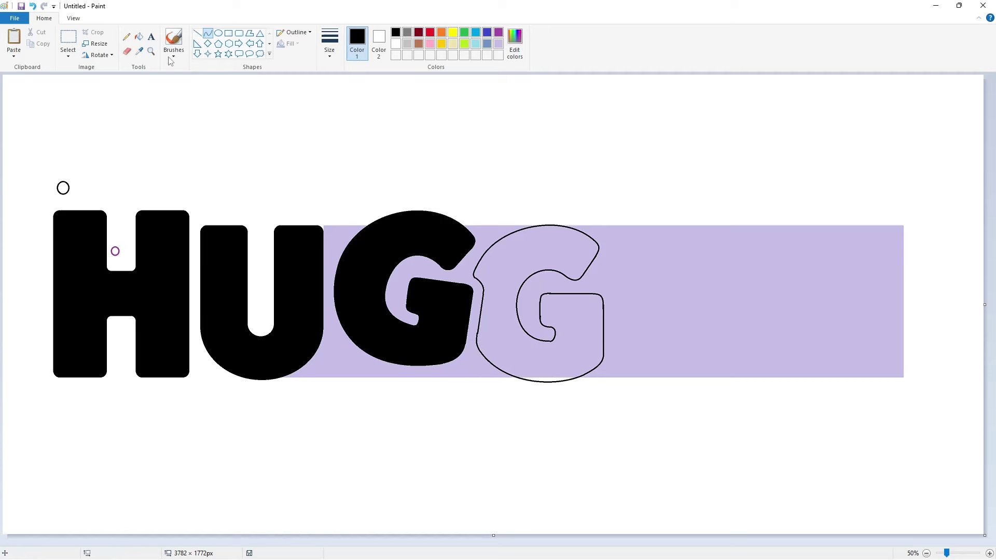
Fill the second G with black, including the part below the lavender band
click(139, 37)
click(547, 238)
click(548, 380)
Fill the lavender area around the first G with white
click(990, 554)
scroll(778, 467, down, 5)
drag(483, 544, 768, 544)
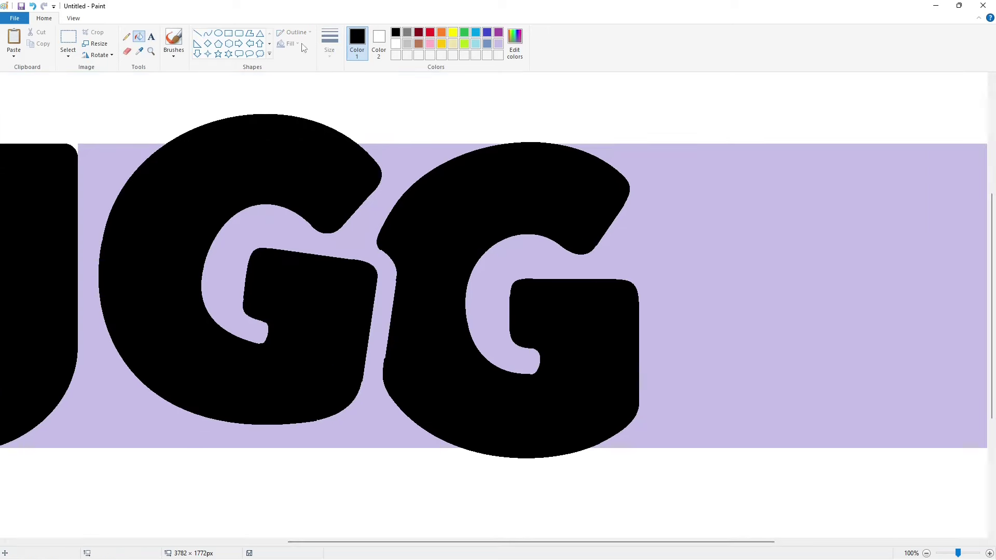
click(396, 44)
click(314, 252)
Touch up the second G with short white lines at its left notch and lavender and black ones around the spur
click(197, 33)
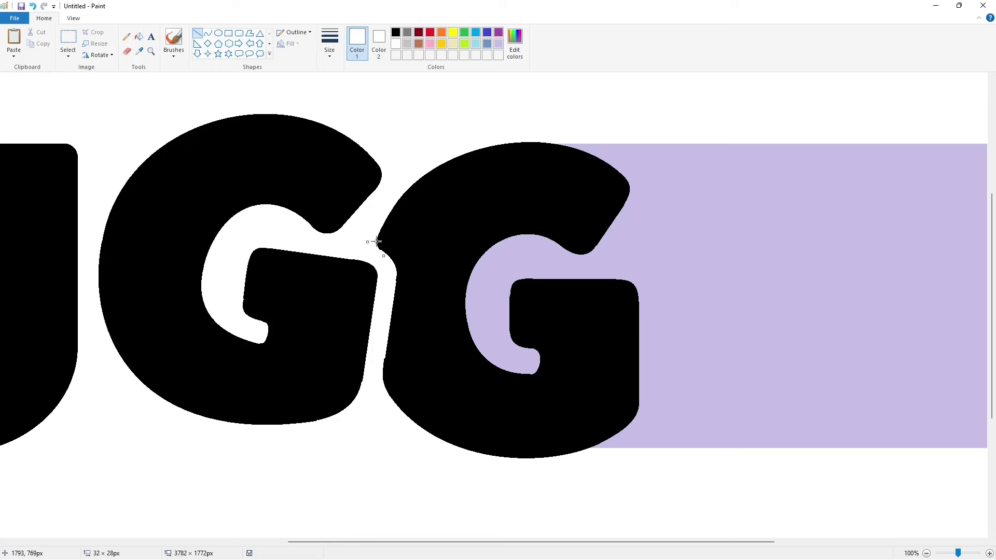
click(498, 43)
drag(518, 273, 500, 273)
click(747, 284)
mouse_move(496, 336)
mouse_down()
mouse_move(499, 350)
mouse_move(549, 368)
mouse_up()
click(793, 285)
click(395, 33)
click(551, 371)
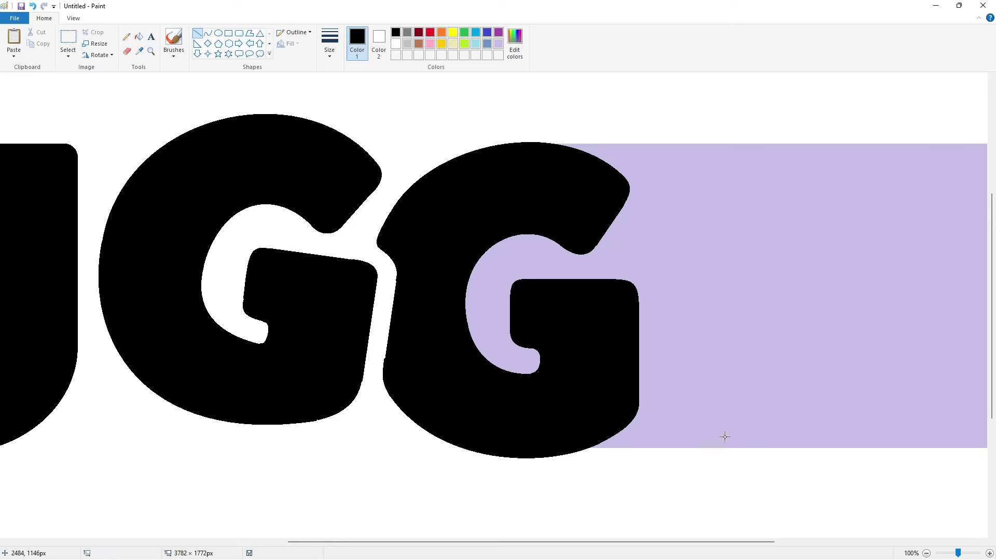
Place a copy of the foot of the H's left leg in the white space below the second G
scroll(812, 474, down, 1)
click(68, 39)
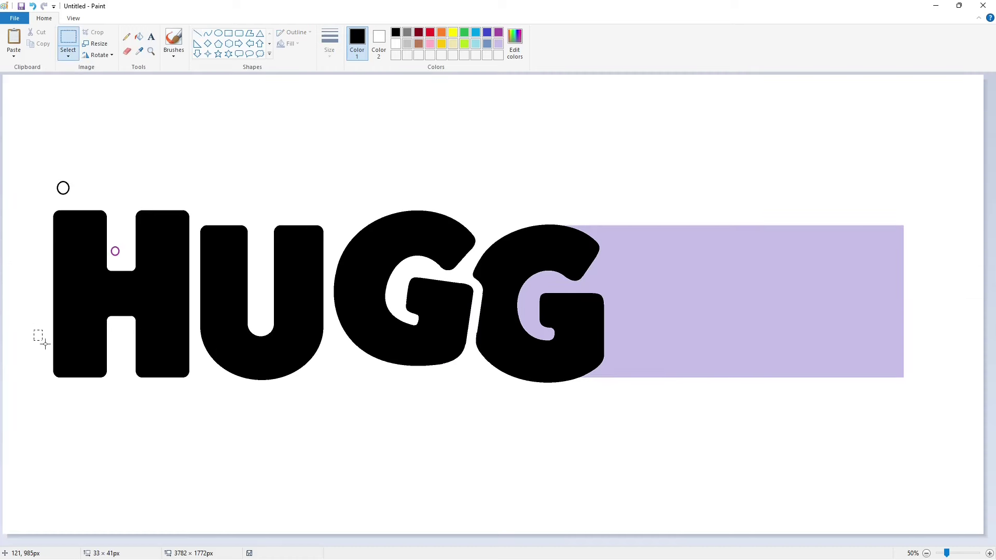
drag(34, 330, 121, 409)
mouse_move(684, 346)
mouse_down()
mouse_move(634, 344)
mouse_move(639, 428)
mouse_move(537, 445)
mouse_move(542, 472)
mouse_up()
Split the copied foot into two pieces with white vertical lines and a white fill between them
click(197, 33)
click(396, 44)
drag(550, 420, 550, 512)
click(139, 36)
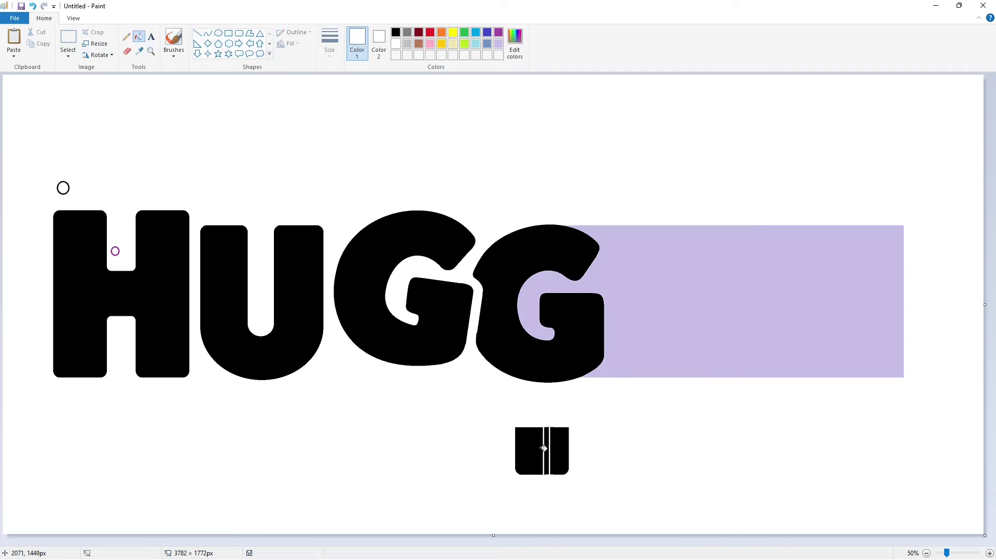
click(546, 448)
Build a block with rounded lower corners beside the second G from a copy of the left piece and its mirrored copy
click(68, 38)
drag(480, 403, 549, 506)
key(ctrl+c)
key(ctrl+v)
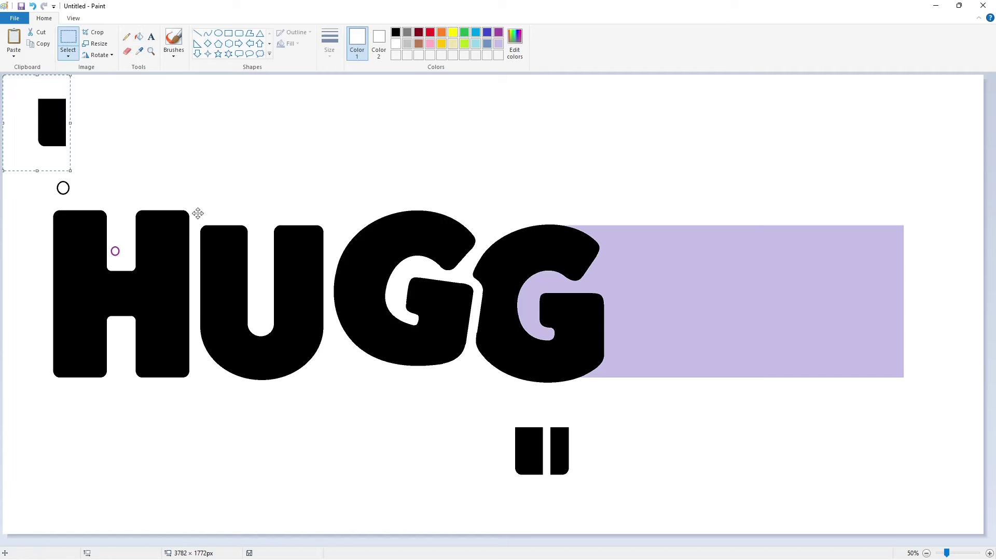
drag(51, 122, 632, 353)
key(ctrl+v)
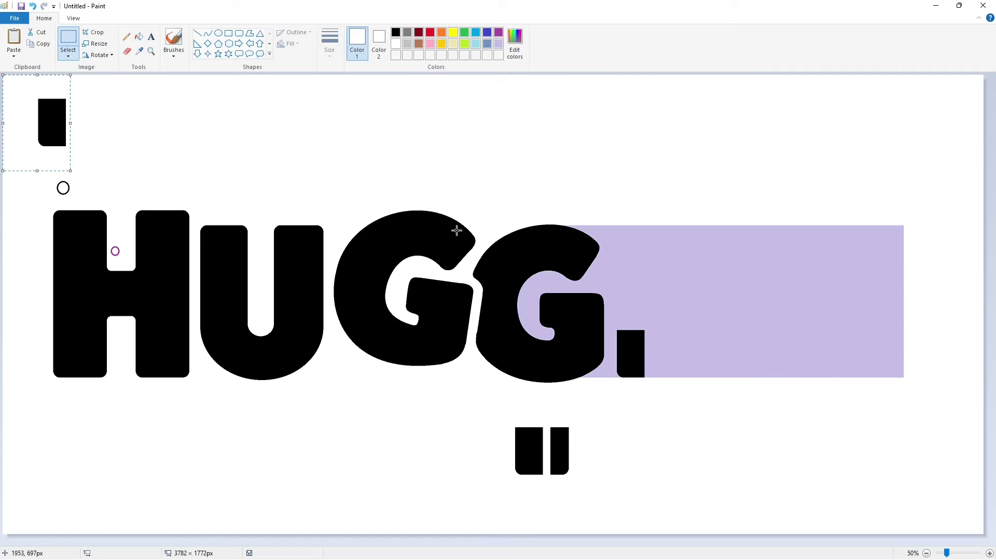
drag(52, 123, 666, 353)
click(734, 348)
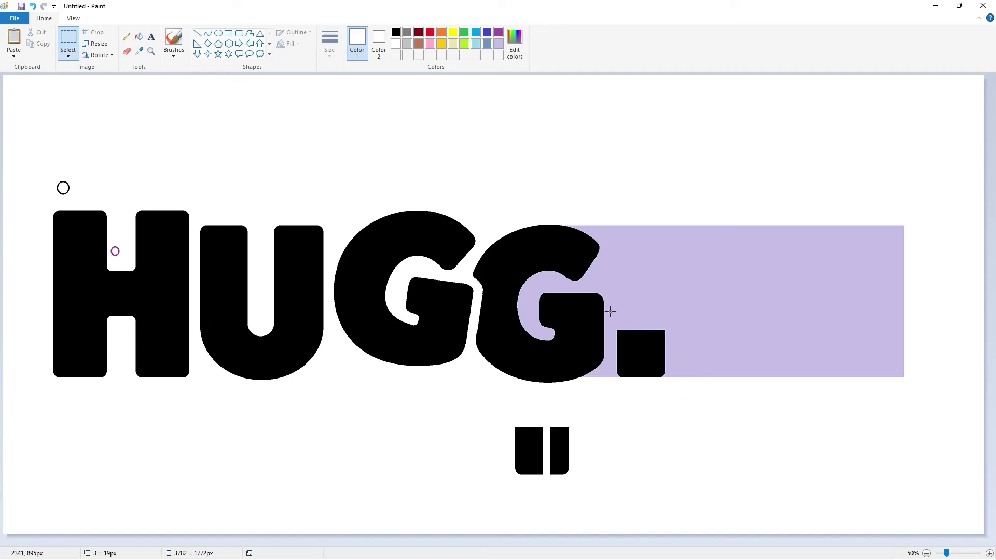
Place a copy of the rounded block above the lettering and fill its lavender surround with white
click(990, 553)
drag(466, 543, 782, 544)
key(ctrl+v)
drag(62, 137, 782, 256)
scroll(824, 425, up, 4)
drag(777, 491, 687, 176)
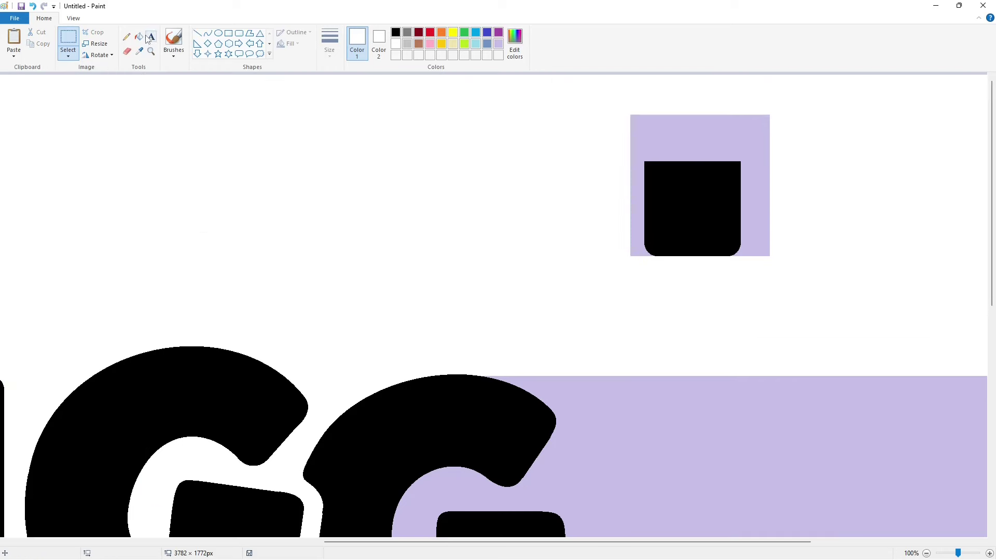
click(138, 37)
click(675, 141)
Copy the block above the lettering, flip the copy vertically and align it with the band's top edge, directly above the lower block
click(68, 39)
drag(578, 118, 798, 343)
key(ctrl+c)
scroll(865, 427, down, 4)
key(ctrl+v)
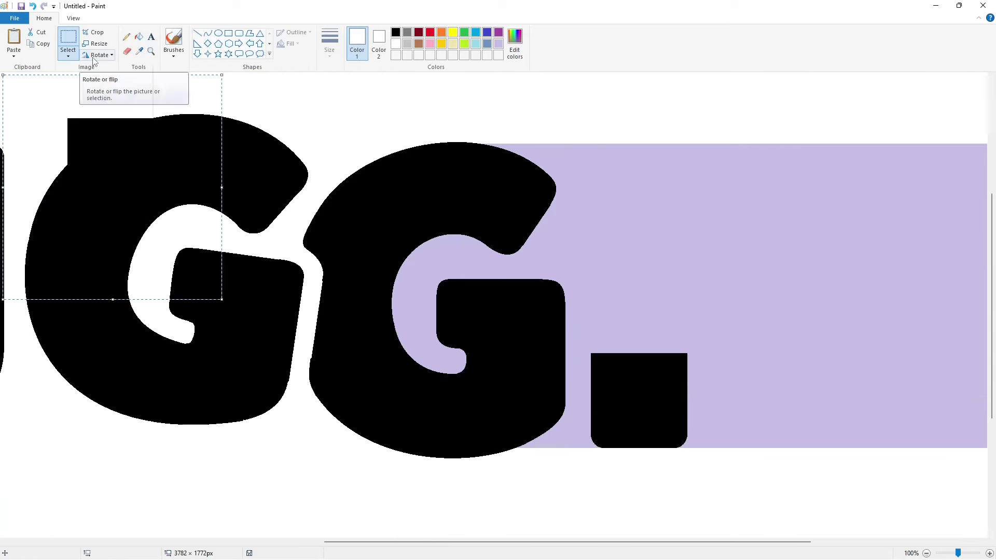
drag(91, 158, 627, 283)
key(Up)
key(Up)
key(Up)
key(Up)
key(Up)
key(Up)
key(Up)
key(Up)
key(Up)
key(Up)
key(Up)
key(Up)
key(Up)
key(Up)
key(Up)
key(Up)
key(Up)
key(Up)
key(Up)
key(Up)
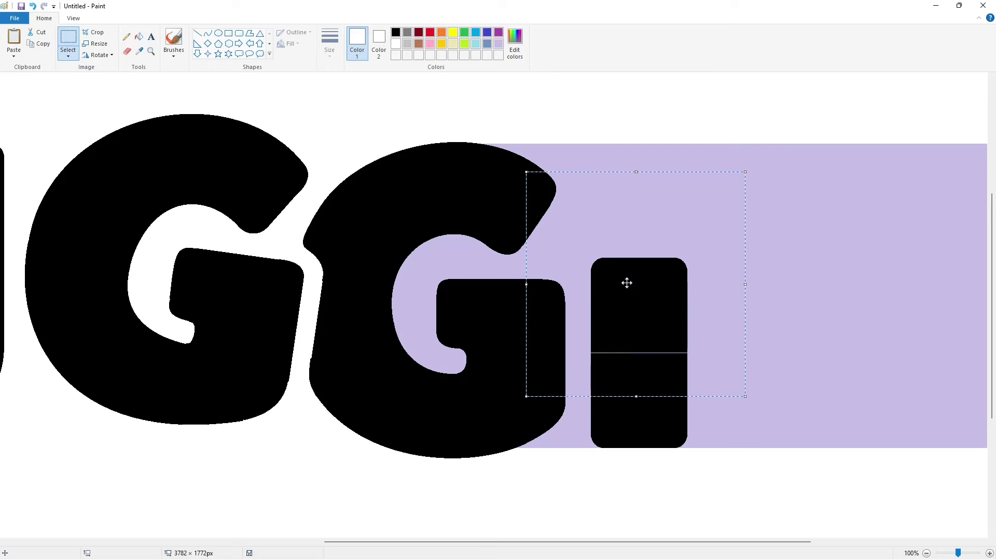
key(Up)
key(Up)
key(Up)
key(Up)
key(Up)
key(Up)
key(Up)
key(Up)
key(Up)
key(Up)
key(Up)
key(Up)
key(Up)
key(Up)
key(Up)
key(Up)
key(Up)
key(Up)
key(Up)
key(Up)
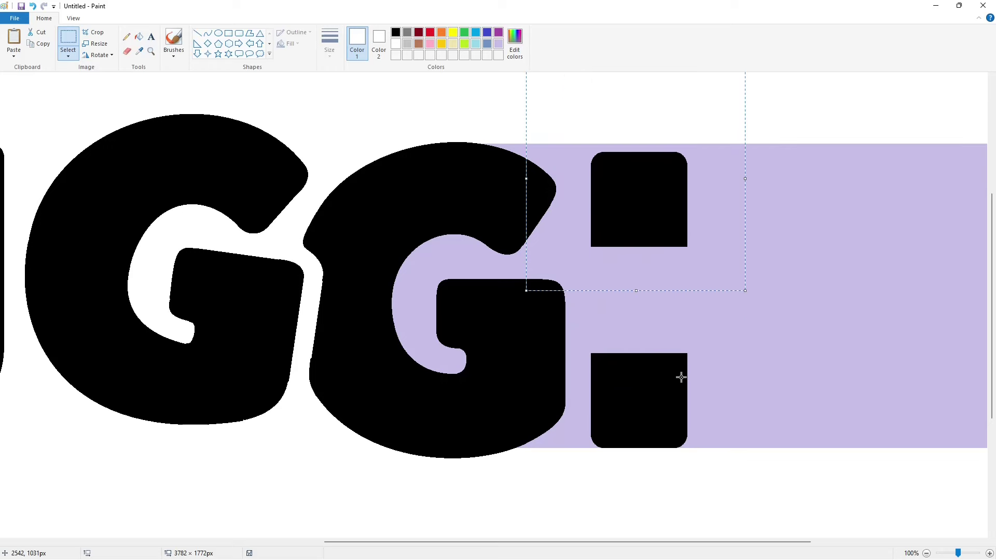
key(Down)
Join the upper and lower blocks with black vertical lines along their left and right edges to outline the I
click(198, 34)
click(396, 32)
drag(595, 222, 595, 387)
key(Left)
key(Left)
key(Left)
key(Left)
key(Left)
key(Left)
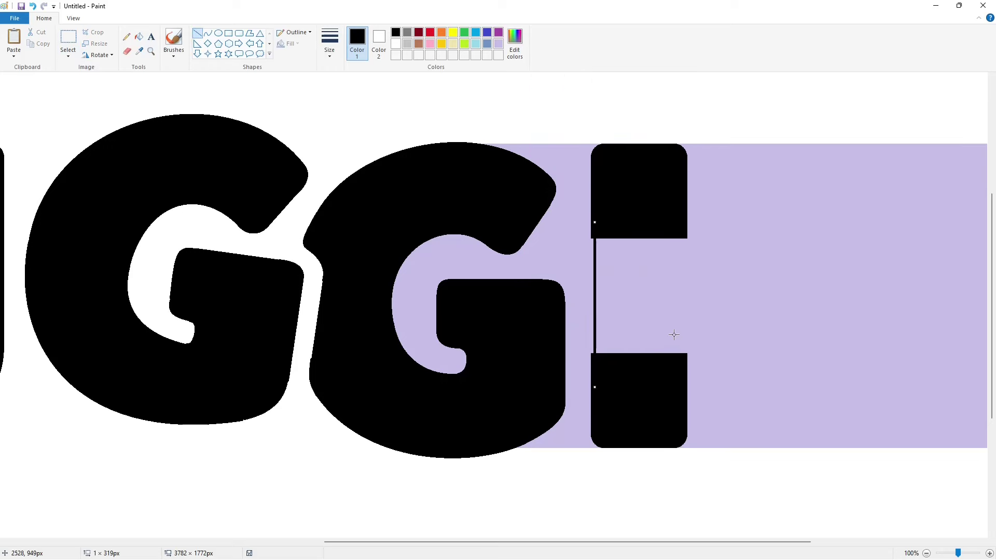
click(687, 273)
drag(682, 231, 682, 371)
key(Right)
key(Right)
key(Right)
key(Right)
click(783, 333)
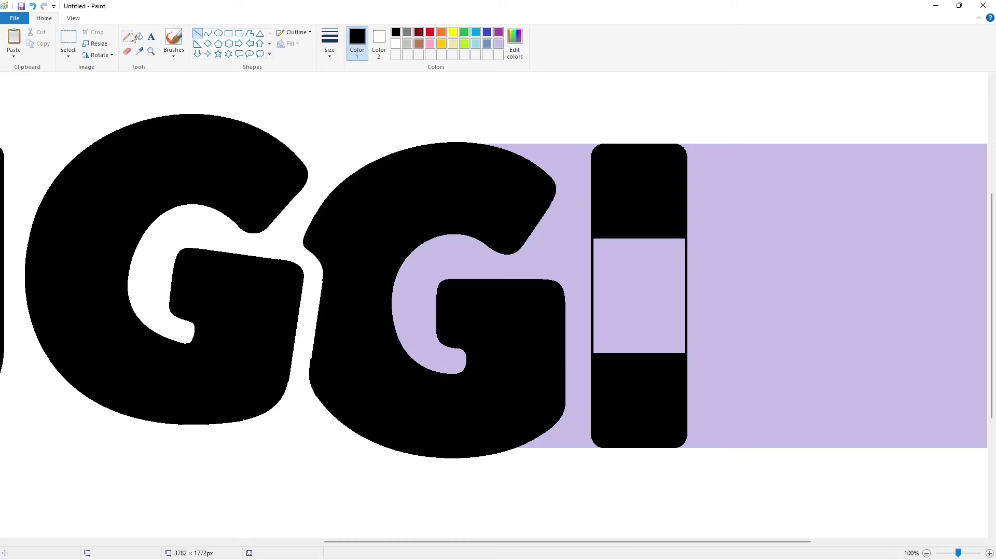
Fill the middle of the I with black and the lavender area between the second G and the I with white
click(139, 37)
click(638, 296)
click(396, 43)
click(575, 216)
Place a copy of the I just to its right, aligned with the lavender band, as the next letter's stem
click(68, 39)
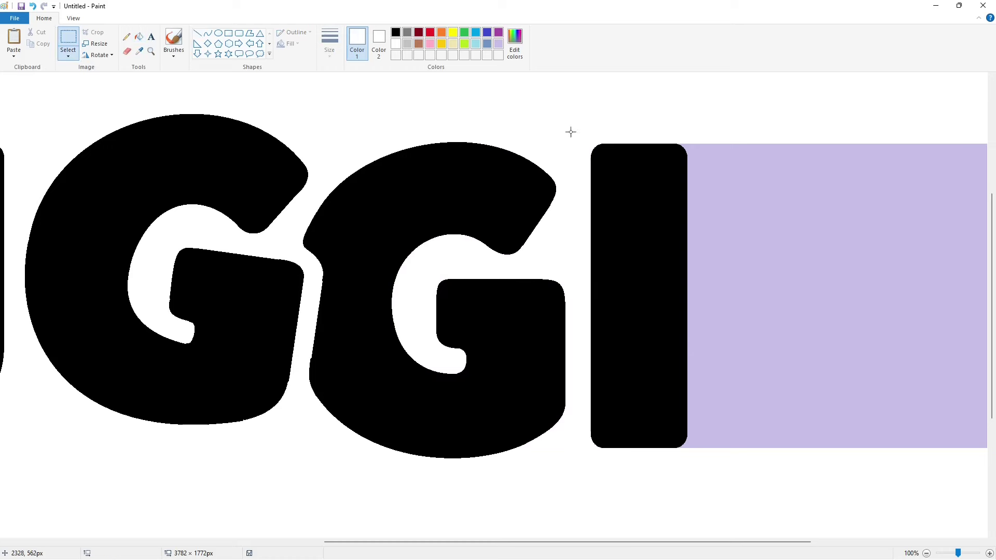
drag(575, 115, 747, 489)
key(ctrl+c)
key(Escape)
click(927, 553)
key(ctrl+v)
drag(34, 157, 703, 294)
key(Down)
key(Down)
key(Down)
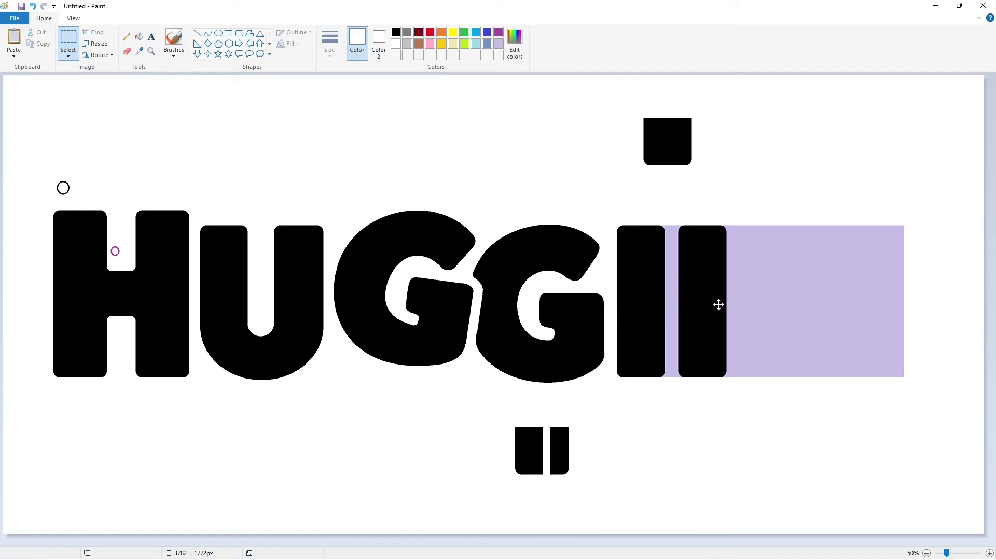
click(803, 422)
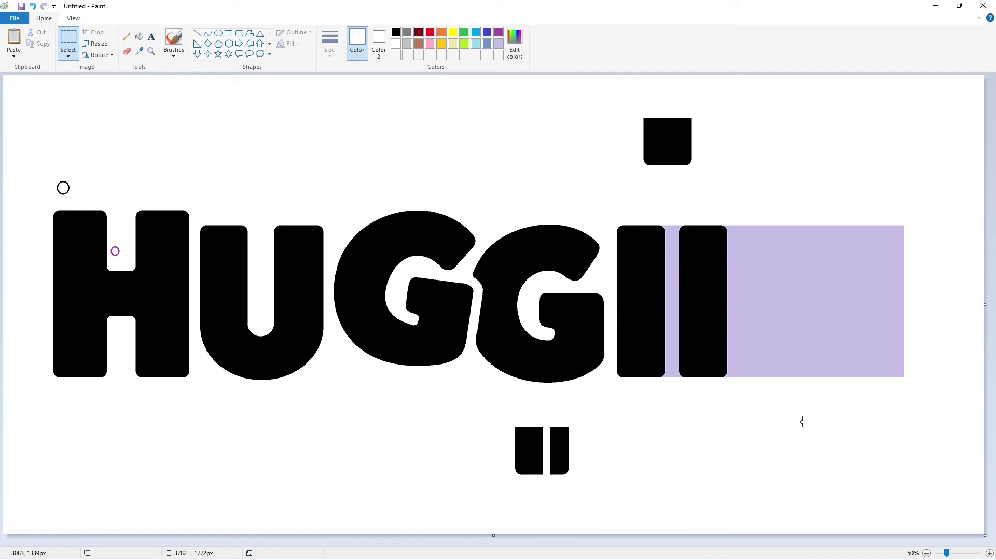
drag(601, 91, 727, 184)
key(ctrl+c)
key(ctrl+v)
click(98, 55)
click(111, 79)
drag(80, 121, 755, 246)
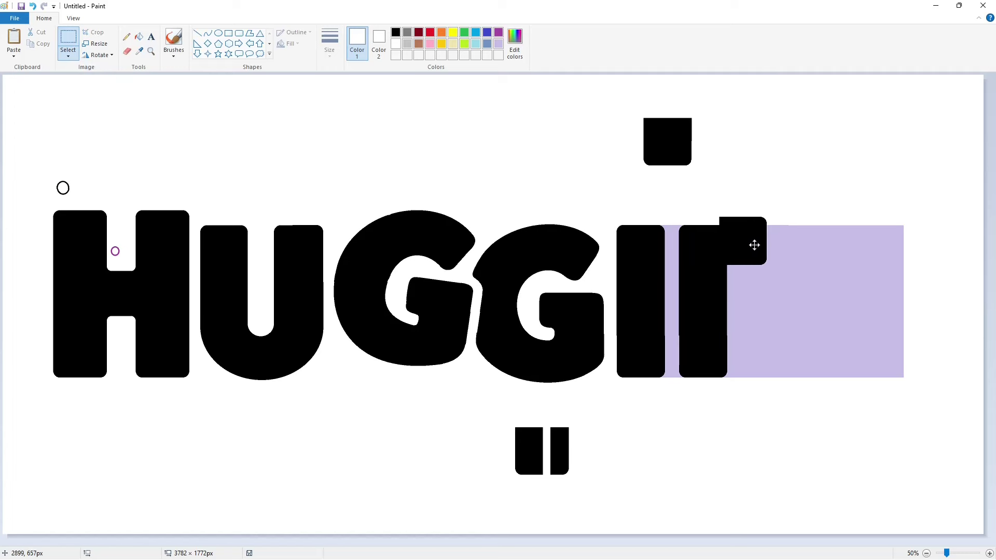
key(ctrl+z)
key(ctrl+z)
key(ctrl+z)
drag(490, 405, 549, 490)
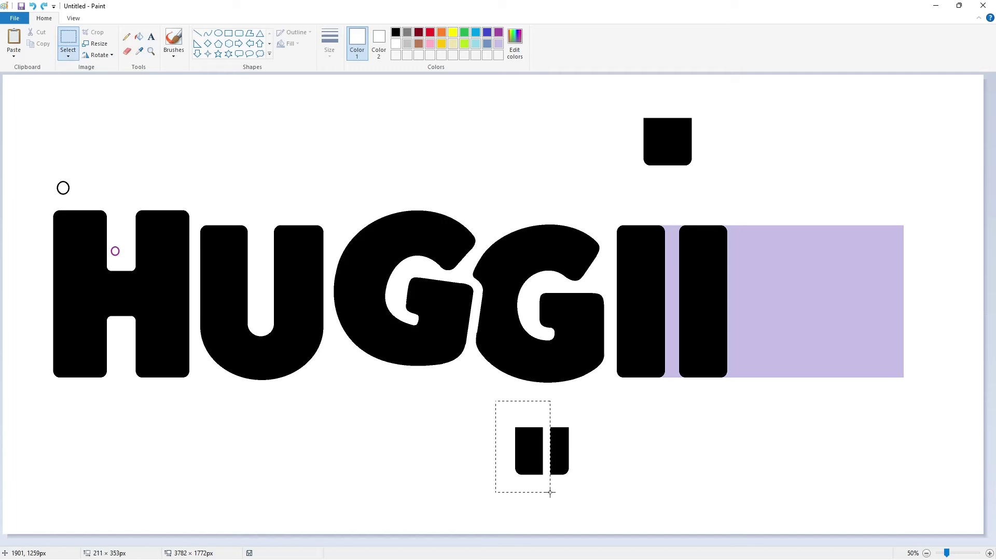
key(ctrl+c)
key(ctrl+v)
click(98, 55)
click(104, 78)
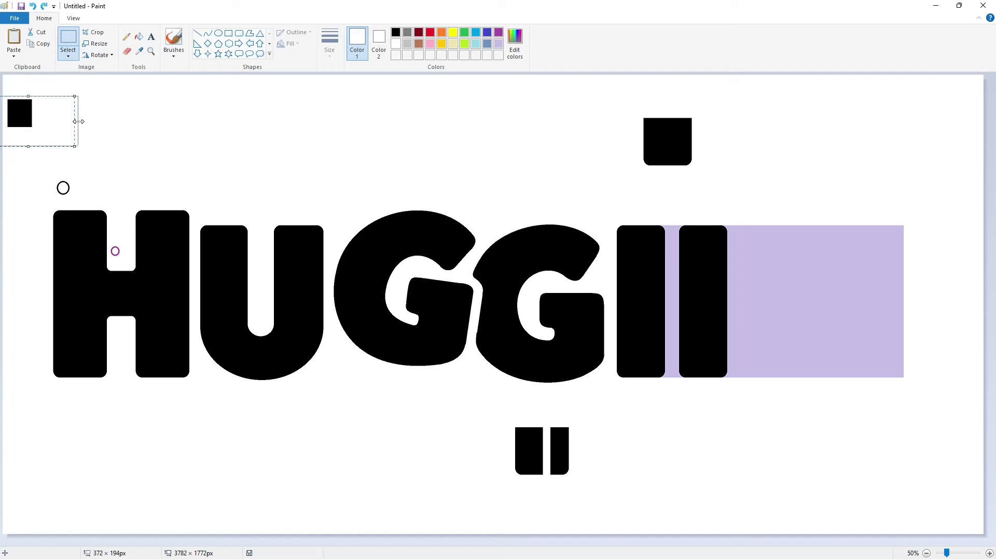
drag(37, 114, 757, 254)
click(852, 272)
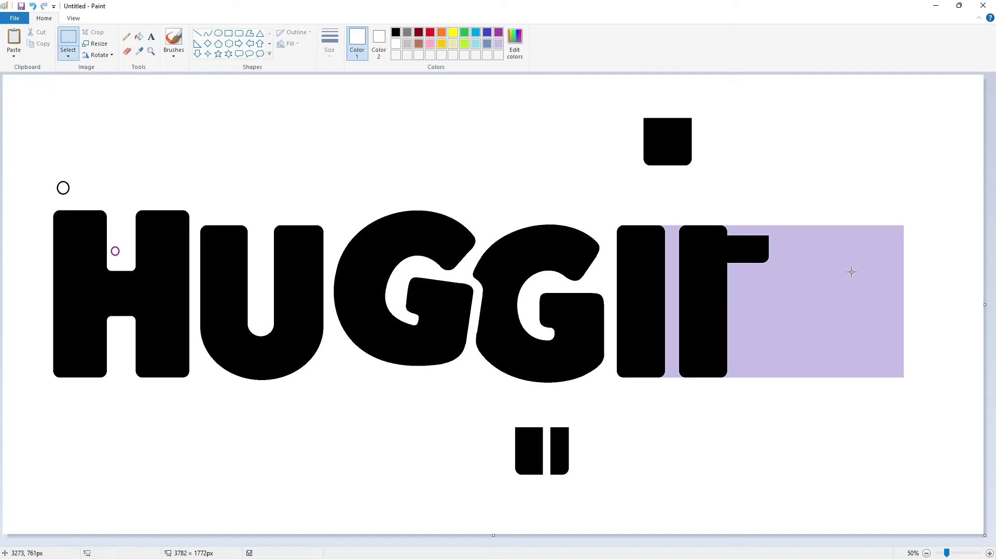
key(ctrl+z)
Trim the new stem's right edge with two lavender vertical lines drawn along its full height
click(197, 32)
click(499, 44)
drag(731, 204, 731, 405)
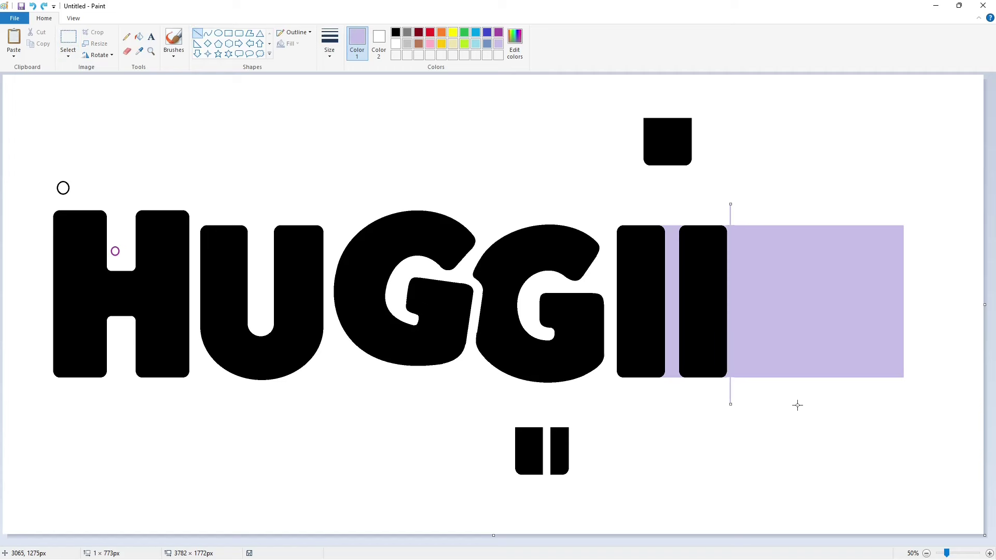
key(Left)
key(Left)
key(Left)
key(Left)
click(798, 404)
drag(728, 225, 729, 406)
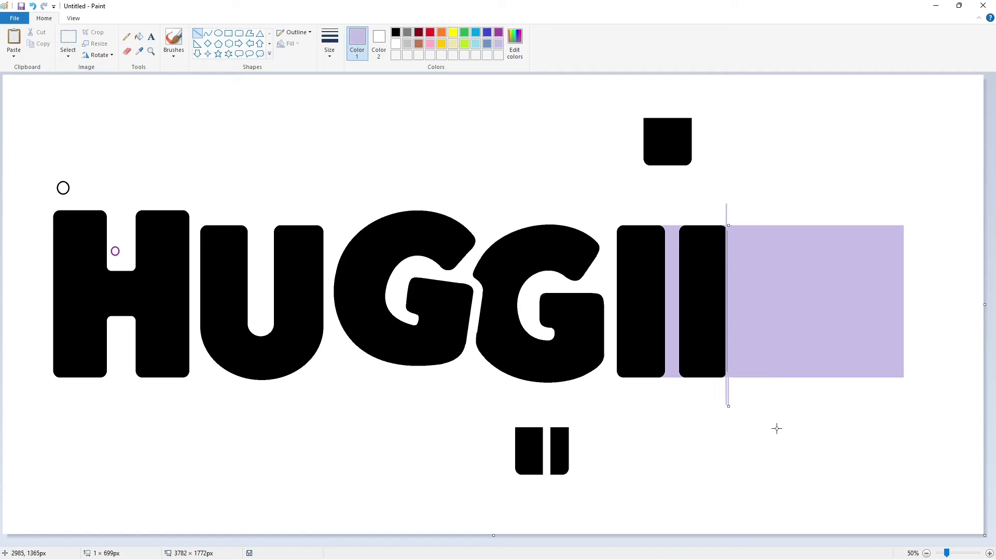
click(777, 429)
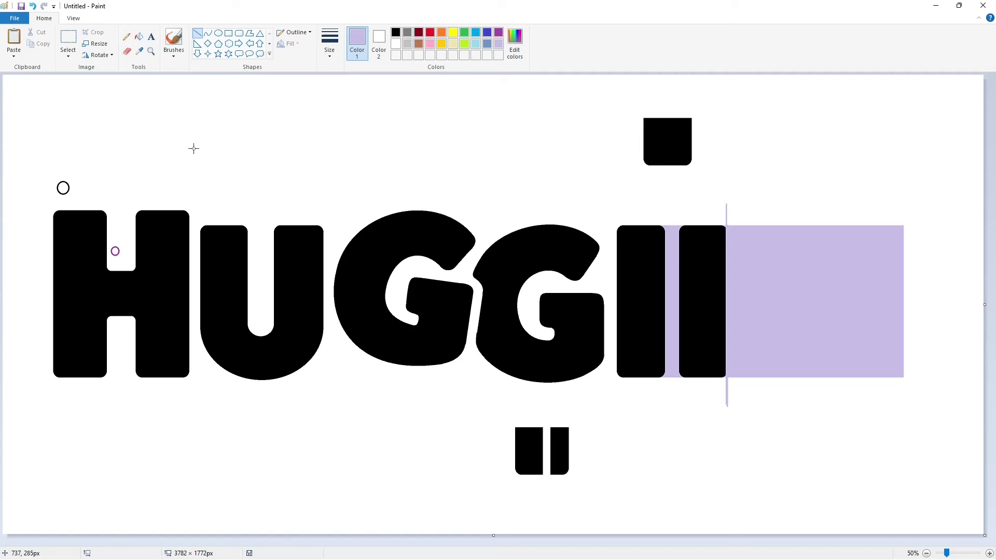
Copy the left block below the lettering, rotate the copy left 90° and attach it to the new stem's upper right side as an arm
click(68, 40)
drag(495, 394, 547, 493)
key(ctrl+c)
key(ctrl+v)
click(98, 55)
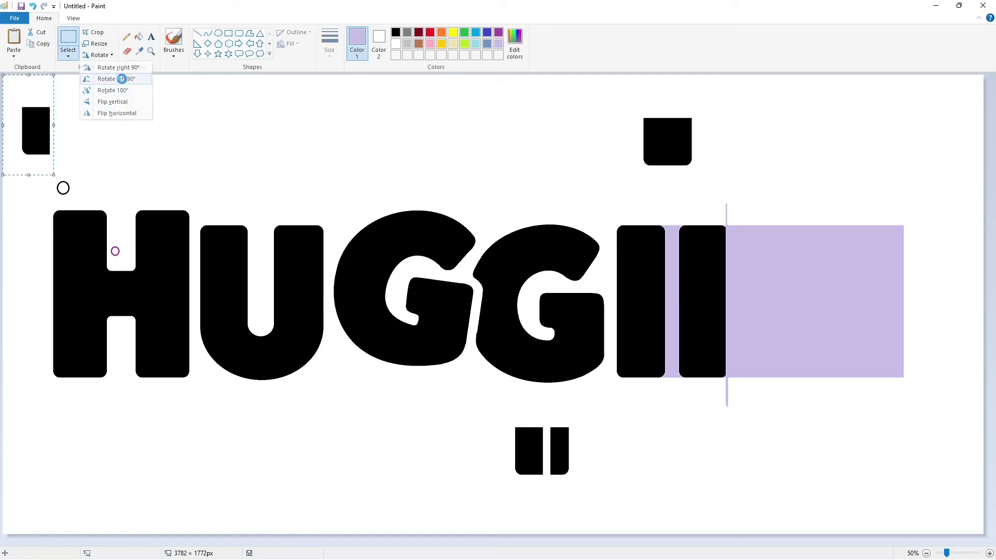
click(121, 79)
drag(37, 118, 754, 257)
click(828, 411)
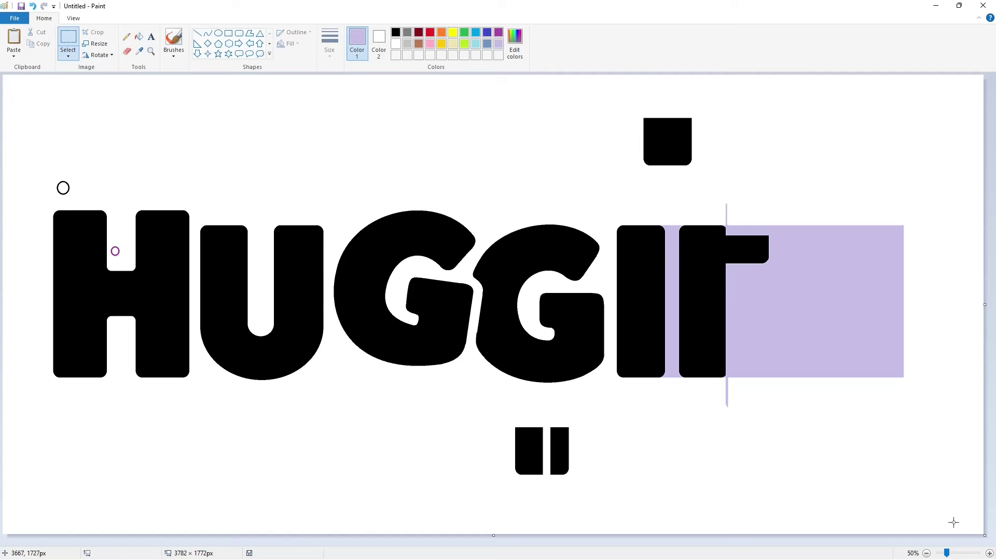
click(990, 553)
drag(389, 543, 807, 542)
key(ctrl+v)
click(98, 55)
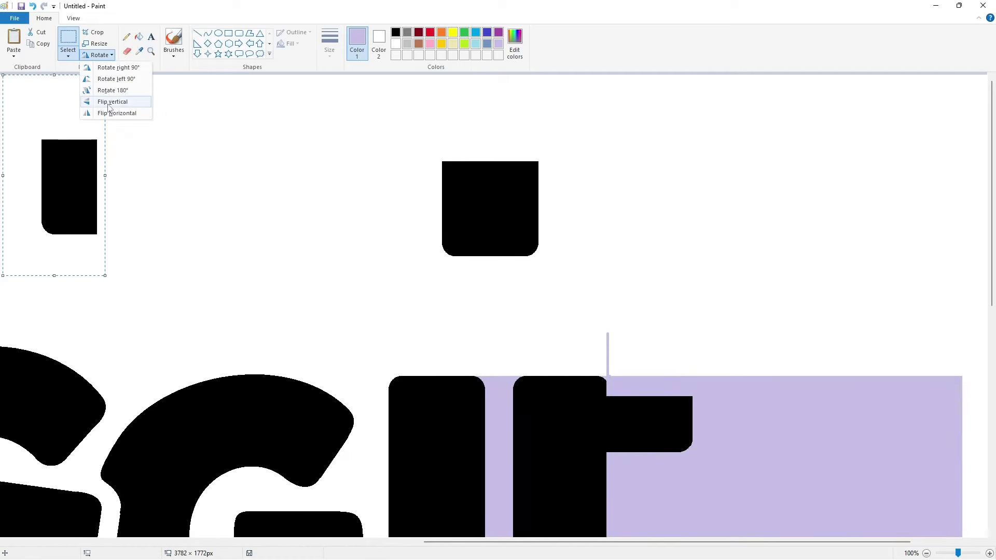
click(186, 167)
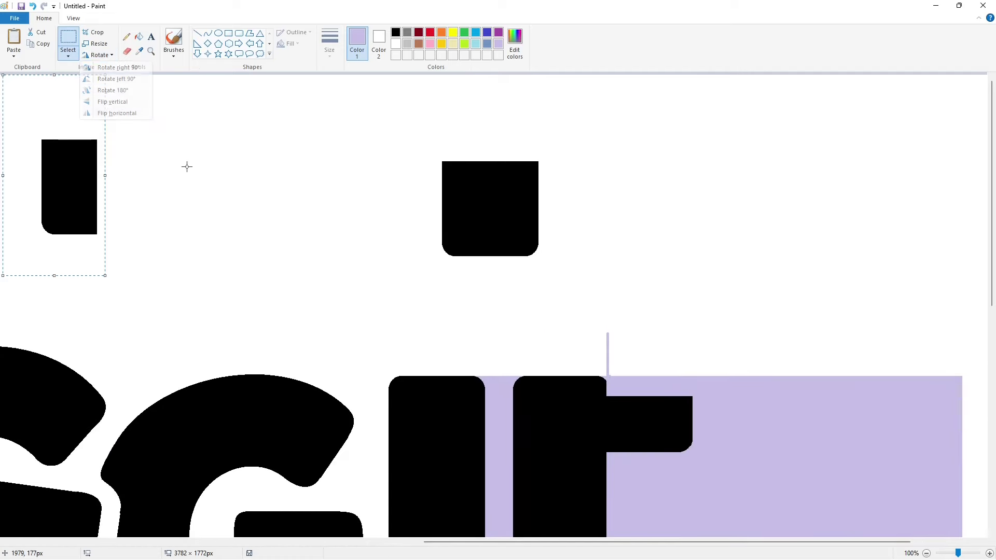
key(ctrl+z)
Place a copy of the arm with its adjoining stem section on the blank canvas and fill its lavender background with white
drag(561, 353, 711, 468)
key(ctrl+c)
key(ctrl+v)
click(274, 113)
mouse_move(77, 129)
mouse_down()
mouse_move(153, 182)
mouse_move(74, 164)
mouse_up()
click(139, 37)
click(396, 44)
click(187, 161)
Separate the copied arm from the stem parts with white horizontal lines just above and below the arm
click(197, 33)
key(Down)
key(Down)
key(Down)
key(Down)
key(Down)
key(Down)
key(Down)
key(Down)
key(Down)
key(Down)
click(281, 291)
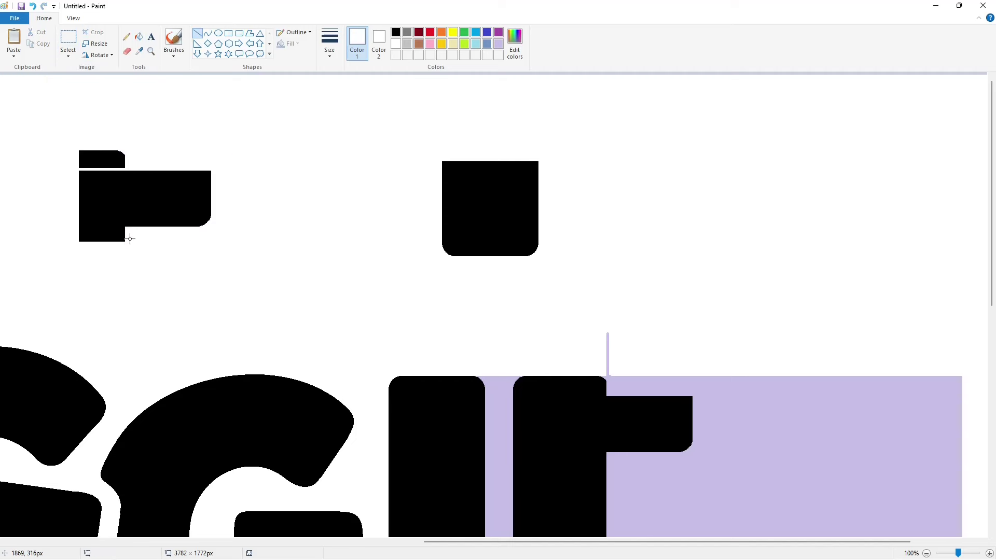
drag(133, 234, 55, 234)
key(Up)
key(Up)
key(Up)
key(Up)
key(Up)
key(Up)
key(Up)
key(Up)
key(Up)
key(Up)
key(Up)
key(Up)
click(244, 286)
Fill the detached stem remnants above and below the copied arm with white
click(139, 36)
click(112, 159)
click(103, 236)
click(68, 38)
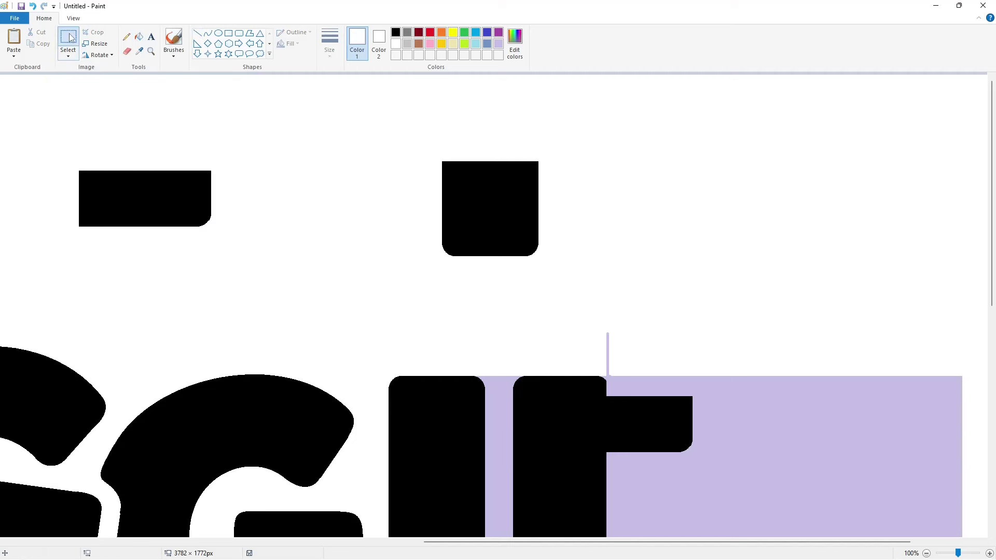
Cut the copied arm's left end along a slanted white line and fill the cut-off part with white
click(197, 33)
drag(119, 159, 129, 240)
click(216, 241)
click(139, 37)
click(110, 202)
Copy the trimmed arm piece, flip the copy vertically and align it with the band's top edge over the arm on the stem
click(68, 37)
drag(79, 120, 265, 279)
key(ctrl+c)
key(ctrl+v)
click(98, 55)
click(114, 103)
drag(103, 162, 662, 409)
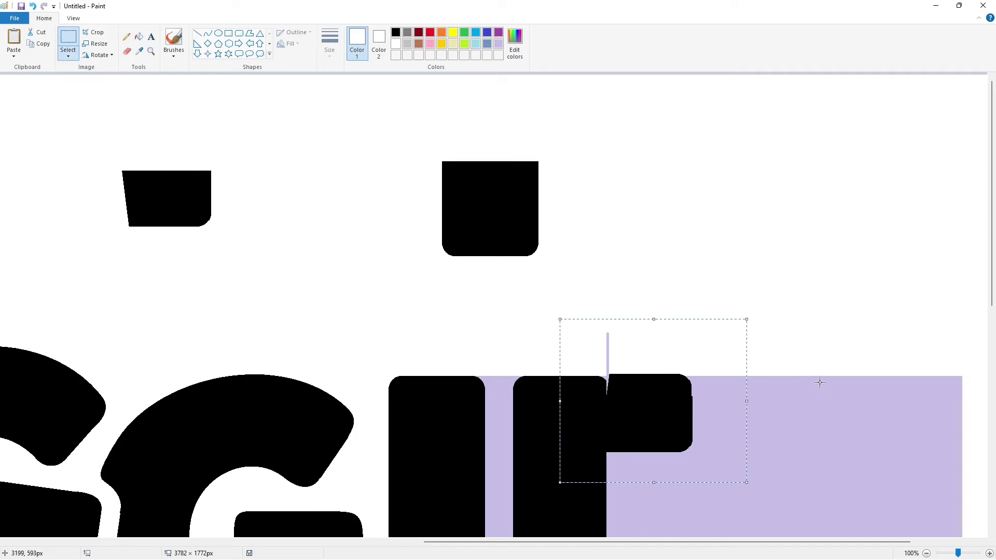
Fill the lavender gap between the stem and the upper arm with black and clear the stray line above the letter
click(139, 37)
click(395, 32)
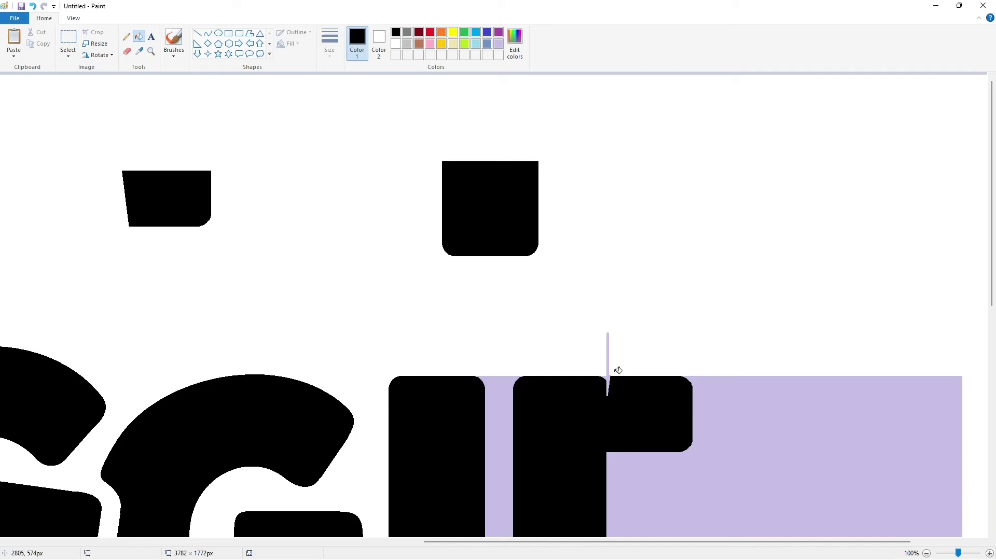
click(608, 367)
click(396, 44)
click(198, 34)
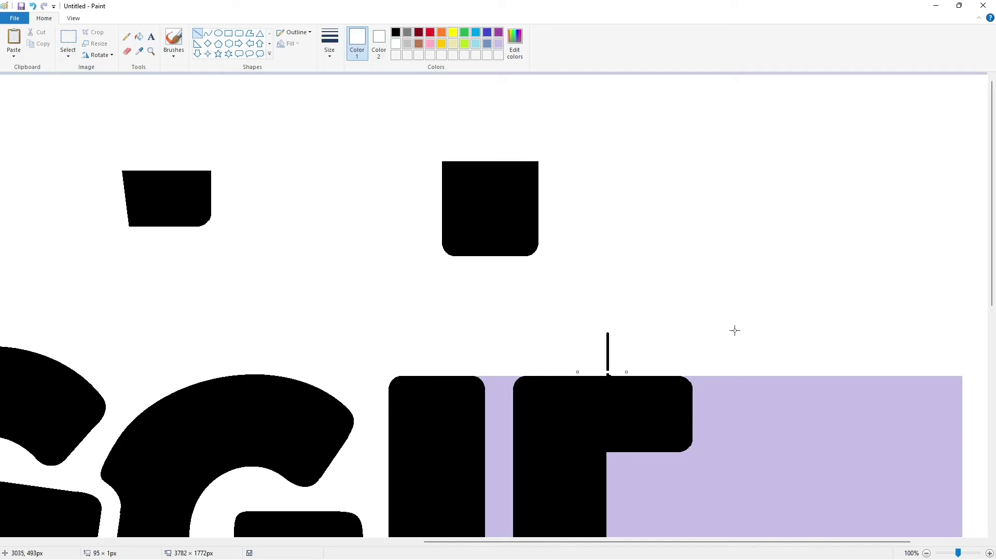
key(ctrl+z)
Place a copy of the finished upper arm on the blank canvas above the lettering and fill its lavender background with white
click(68, 42)
drag(712, 473, 587, 344)
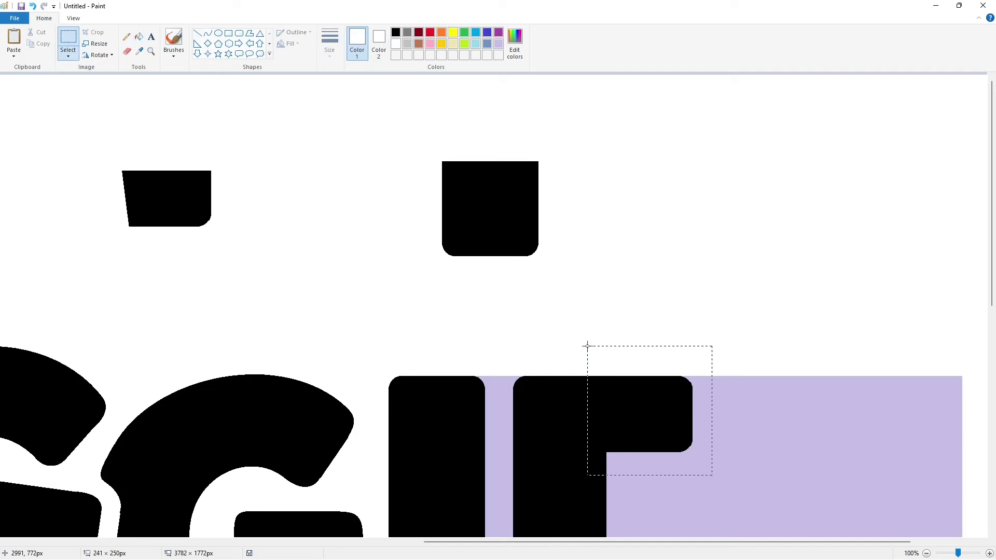
key(ctrl+c)
key(ctrl+v)
drag(70, 143, 696, 207)
click(138, 36)
click(741, 244)
Copy the isolated arm and place it halfway down the stem as a shorter middle arm
click(68, 42)
drag(590, 132, 814, 334)
click(927, 553)
key(ctrl+v)
drag(61, 113, 743, 302)
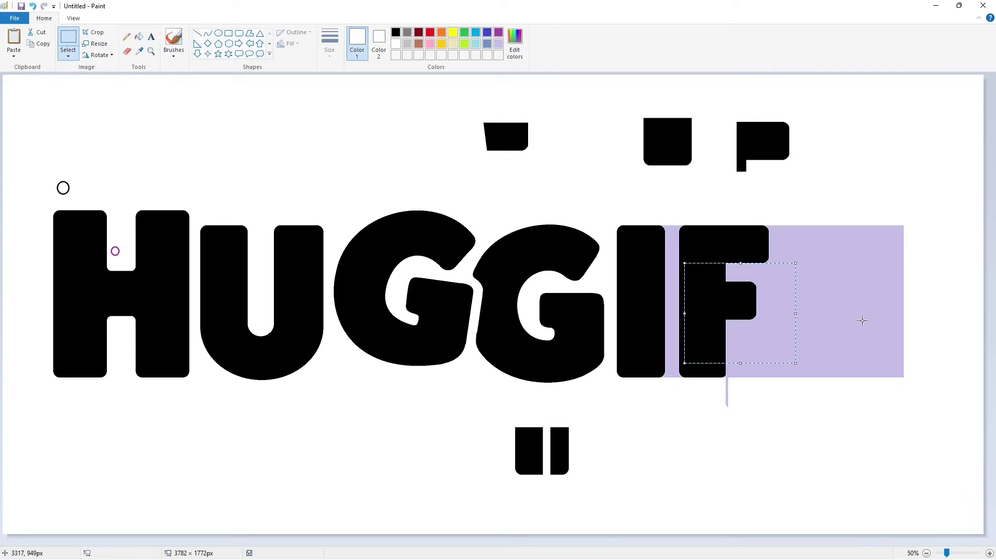
Place another arm copy at the foot of the stem, aligned with the upper arm's right end and the band's bottom edge, to complete the E
click(964, 555)
scroll(883, 492, down, 3)
drag(489, 543, 919, 511)
key(ctrl+v)
drag(101, 162, 619, 250)
key(Down)
key(Down)
key(Down)
key(Down)
key(Down)
key(Down)
key(Down)
key(Down)
key(Down)
key(Down)
key(Down)
key(Down)
key(Down)
key(Down)
key(Down)
key(Down)
key(Down)
key(Down)
key(Down)
key(Down)
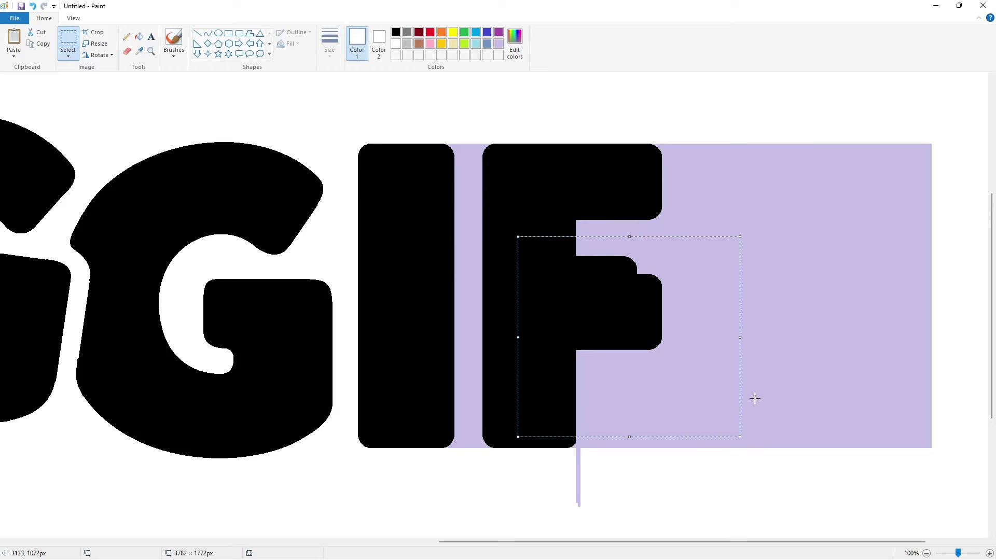
key(Down)
key(Down)
key(Down)
key(Down)
key(Down)
key(Down)
key(Down)
key(Down)
key(Down)
key(Down)
key(Down)
key(Down)
key(Down)
key(Down)
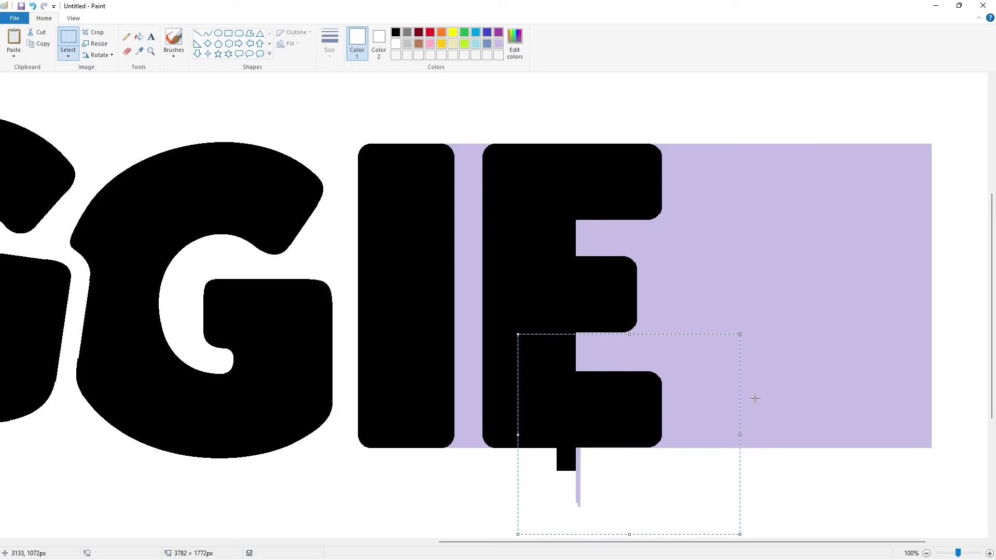
Cut off the stub below the E with a white line, and fill the stub, stray lavender line and gap between I and E with white
click(139, 37)
click(197, 33)
drag(541, 449, 629, 450)
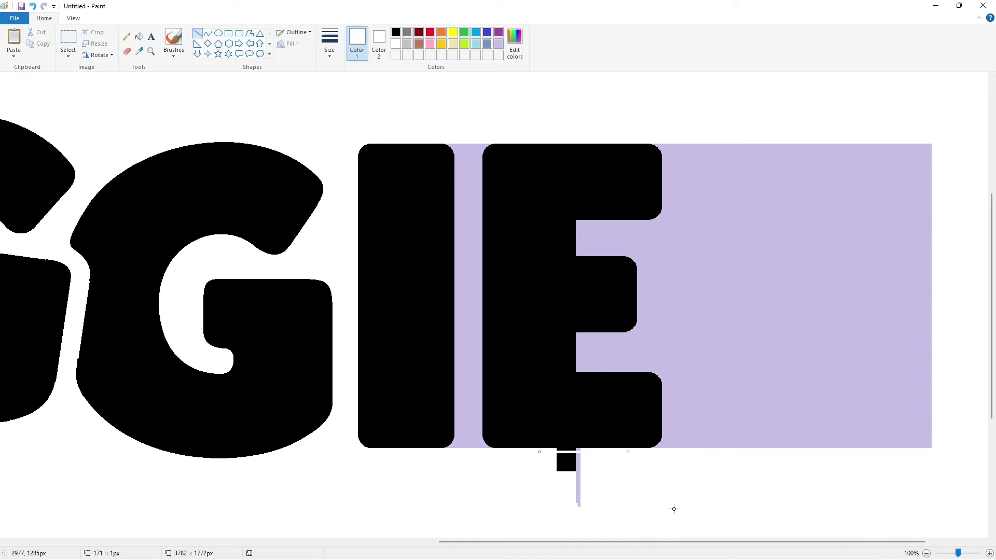
click(676, 504)
click(139, 37)
click(570, 463)
click(579, 464)
click(469, 415)
click(926, 554)
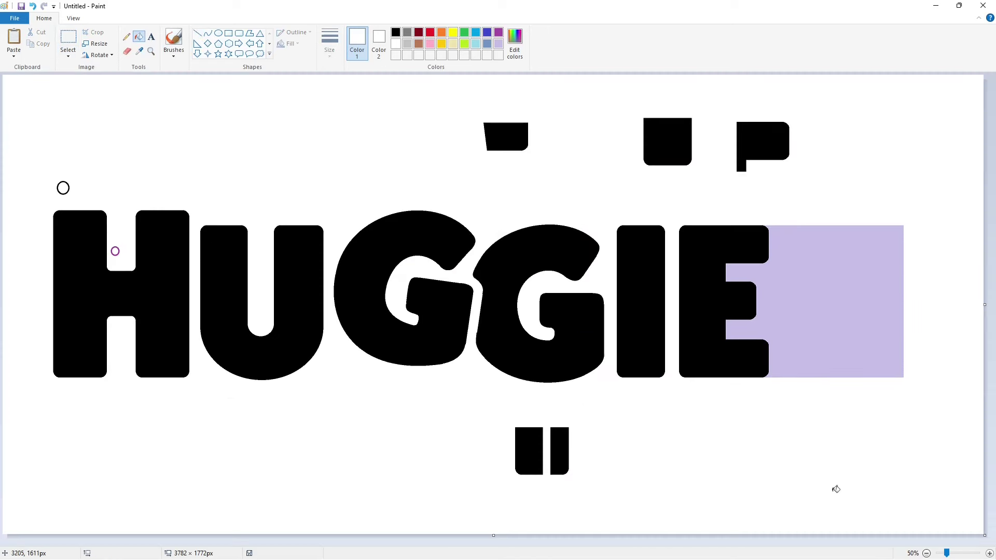
Fill the five leftover black pieces above and below the lettering with white
click(673, 144)
click(763, 140)
click(530, 452)
click(560, 451)
click(506, 136)
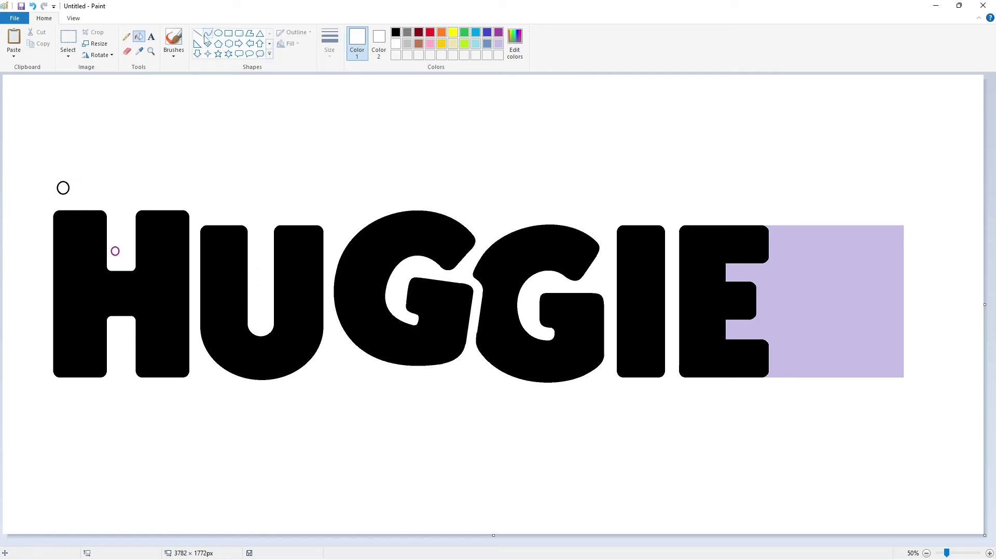
Draw the outer upper bowl of an S in the lavender band as a black curve, redoing it for a rounder shape
click(206, 34)
click(395, 32)
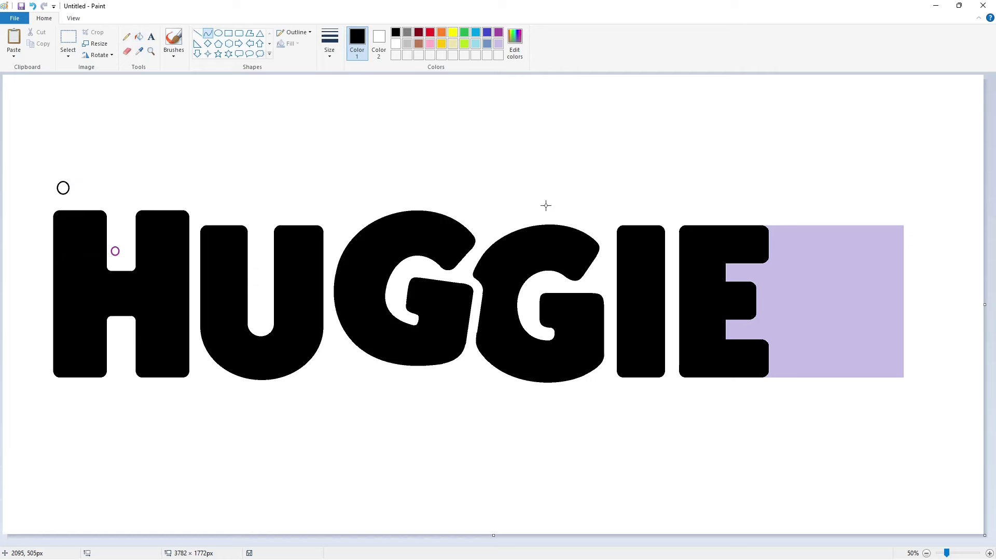
click(990, 553)
drag(815, 541, 848, 541)
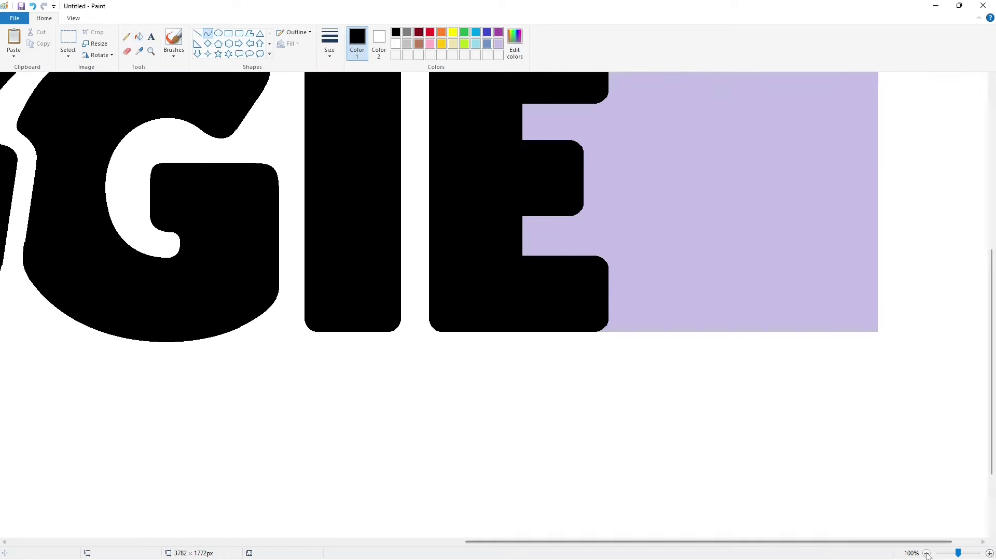
click(927, 554)
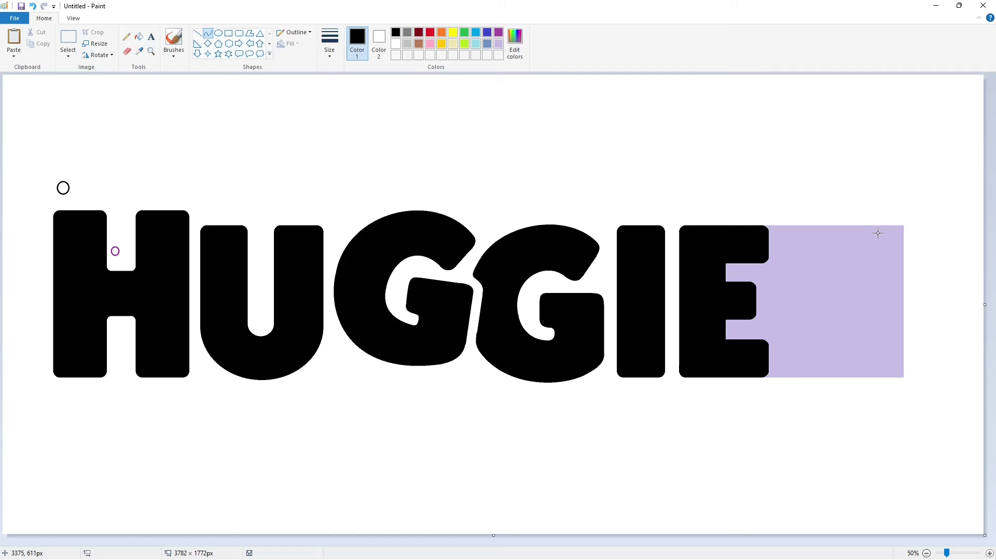
mouse_move(878, 234)
mouse_down()
mouse_move(793, 247)
mouse_move(814, 315)
mouse_up()
click(844, 218)
click(811, 222)
click(897, 193)
mouse_move(801, 278)
mouse_down()
mouse_move(778, 267)
mouse_move(789, 303)
mouse_up()
click(911, 299)
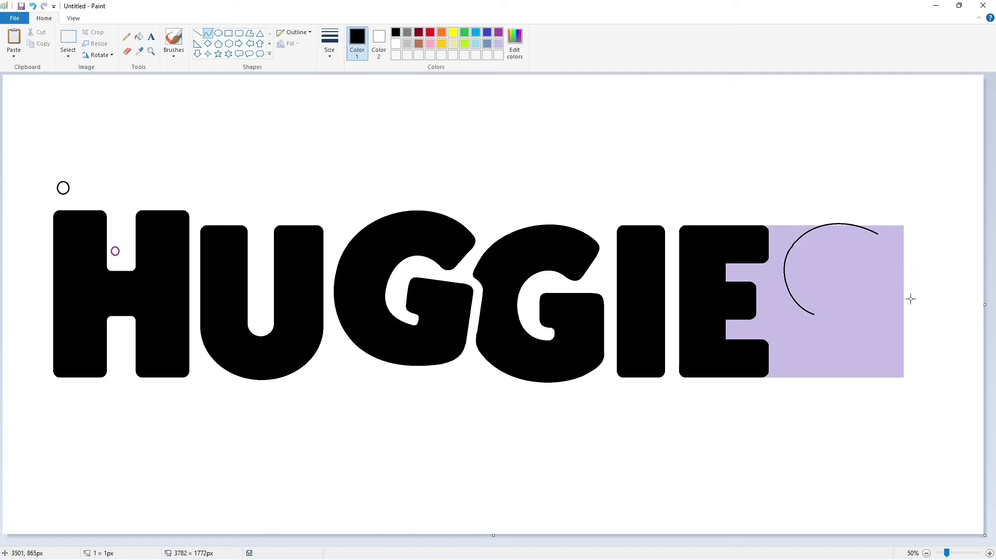
key(ctrl+z)
drag(793, 248, 780, 299)
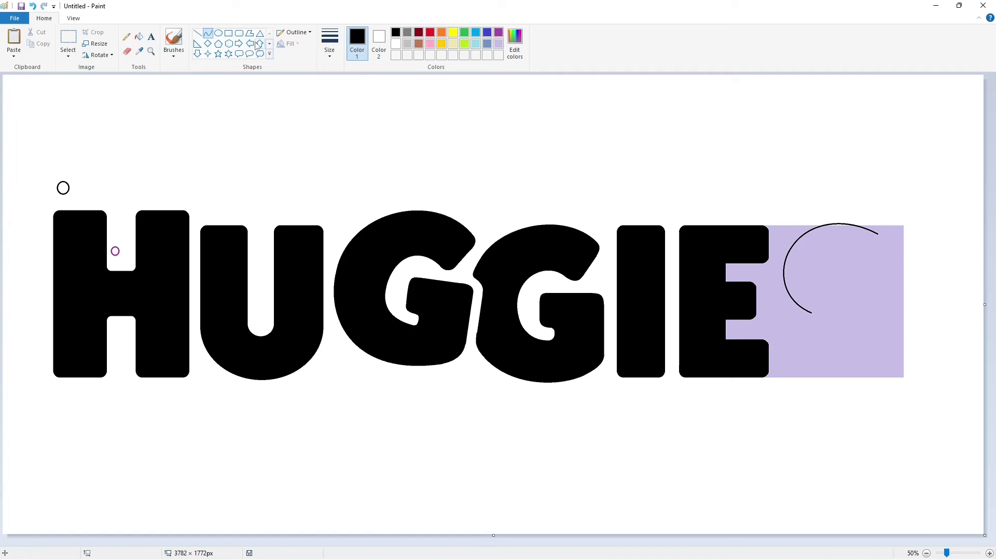
Continue the S outline with a rounded upper terminal and the inner curve of its upper bowl
click(882, 237)
click(198, 33)
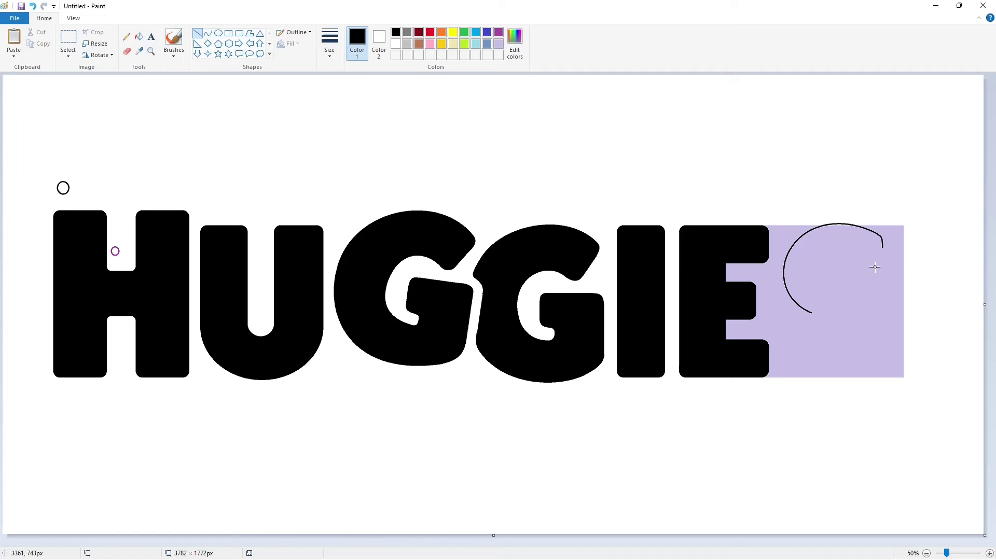
click(207, 33)
click(875, 271)
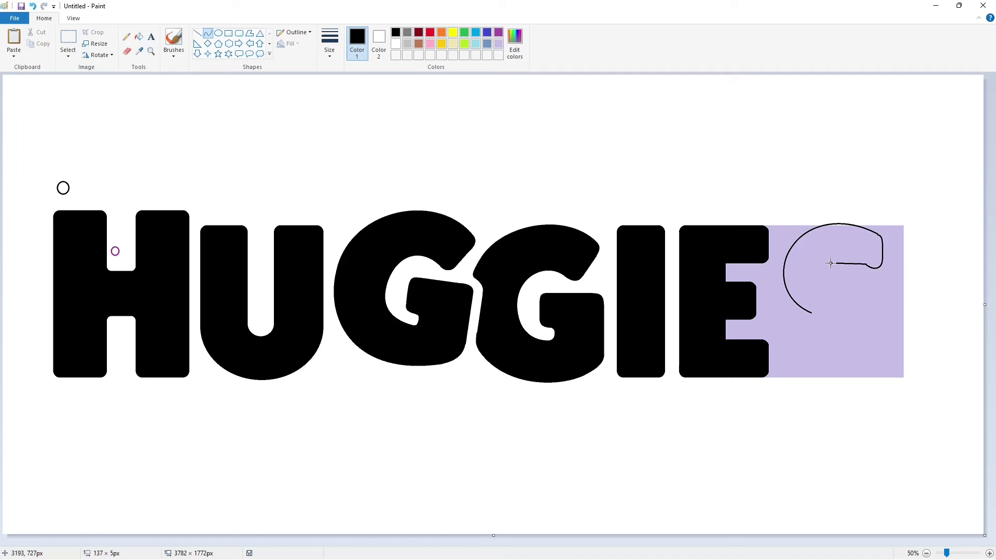
drag(850, 258, 842, 275)
drag(830, 272, 830, 268)
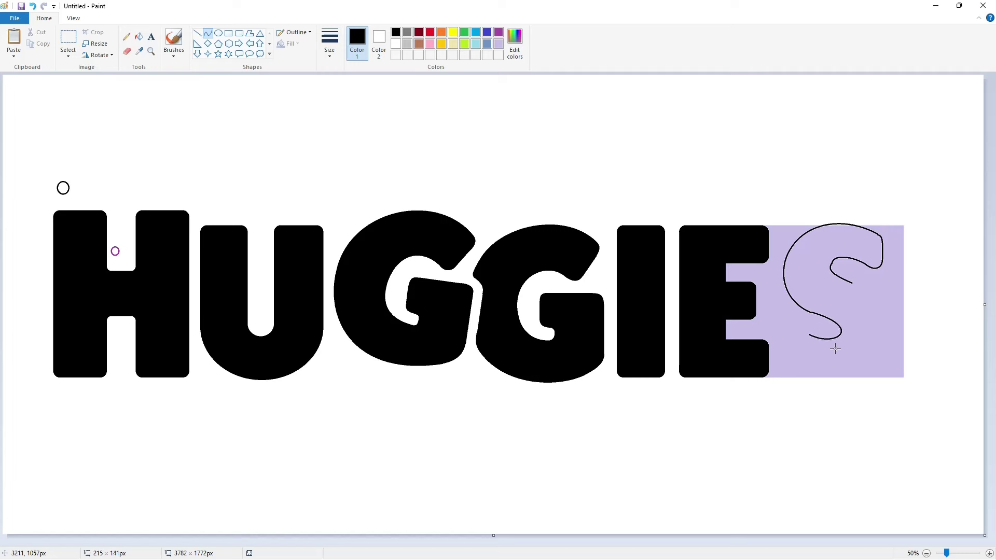
Undo and redraw the S's lower inner curve, and draw the outer curve around the right side of its lower bowl
key(ctrl+z)
drag(863, 333, 869, 367)
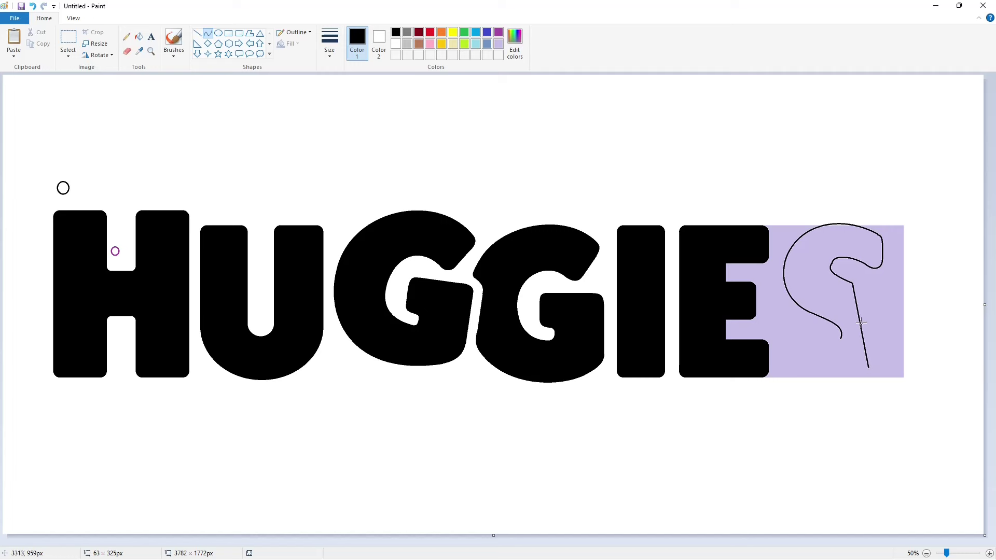
drag(861, 323, 902, 353)
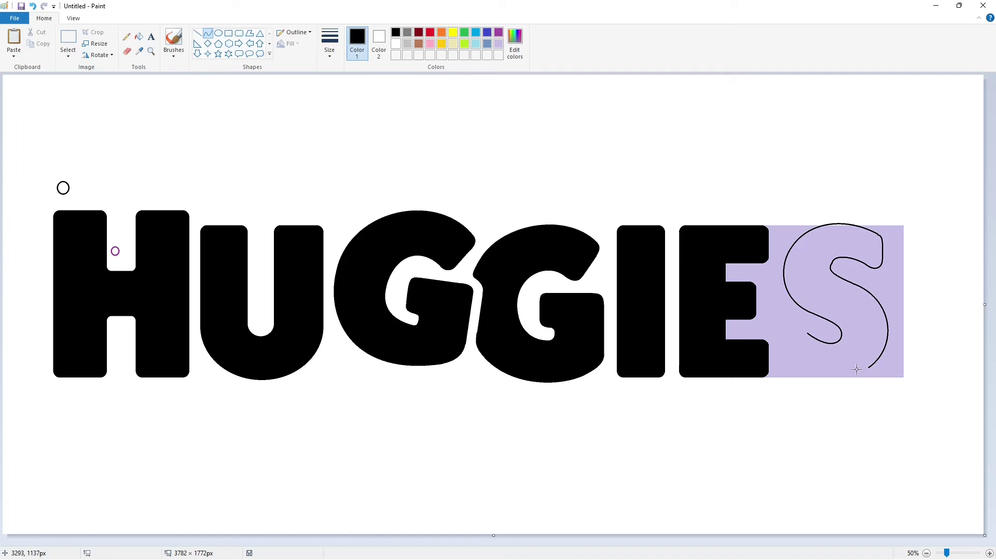
Draw the S's slanted lower terminal with rounded corners and close the outline with a curve along the foot
mouse_move(796, 329)
mouse_down()
mouse_move(847, 328)
mouse_move(784, 348)
mouse_up()
click(197, 33)
click(208, 33)
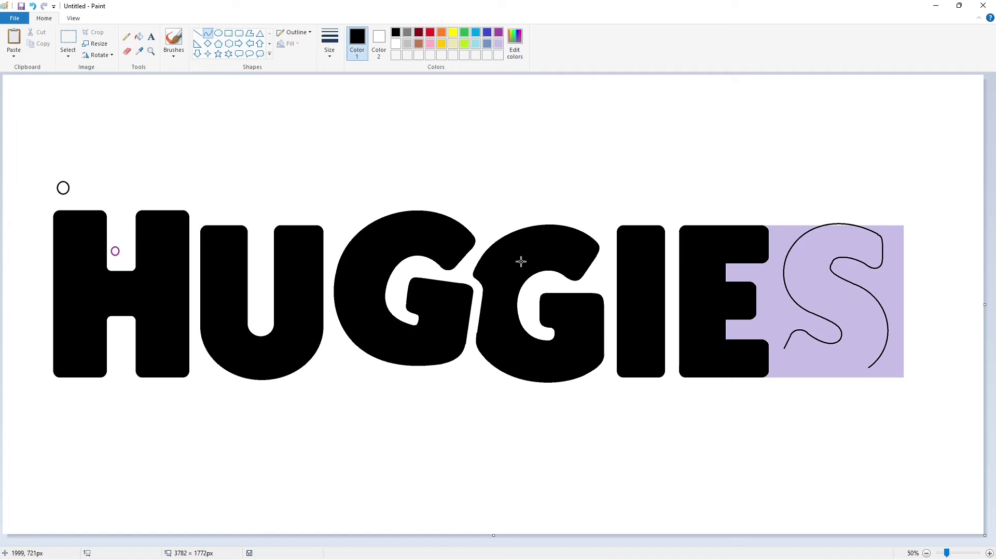
double_click(780, 359)
click(815, 375)
mouse_move(791, 367)
mouse_down()
mouse_move(869, 368)
mouse_move(845, 386)
mouse_up()
key(ctrl+z)
click(817, 380)
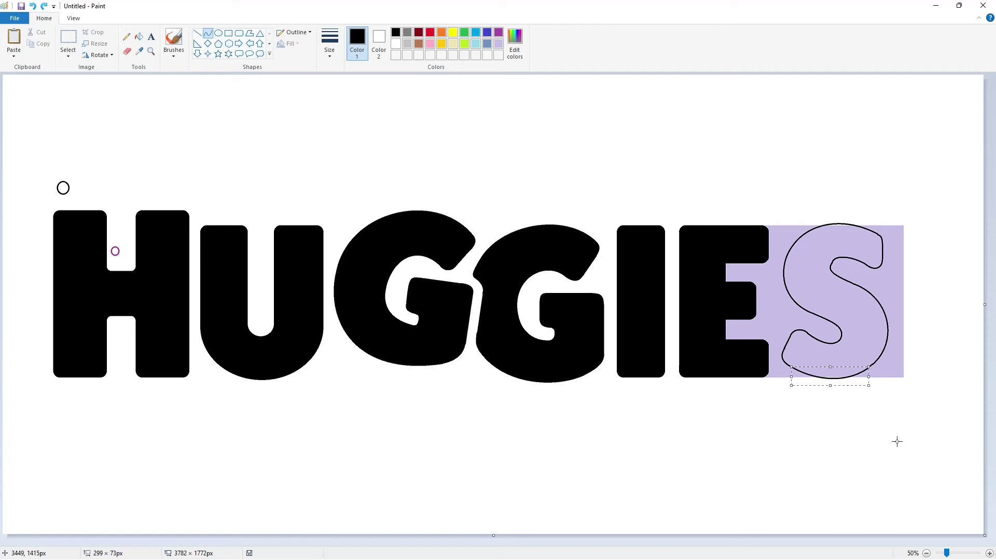
click(897, 442)
Undo the first black fill of the S, fill its interior with white, and refill it solid black
click(139, 37)
click(812, 241)
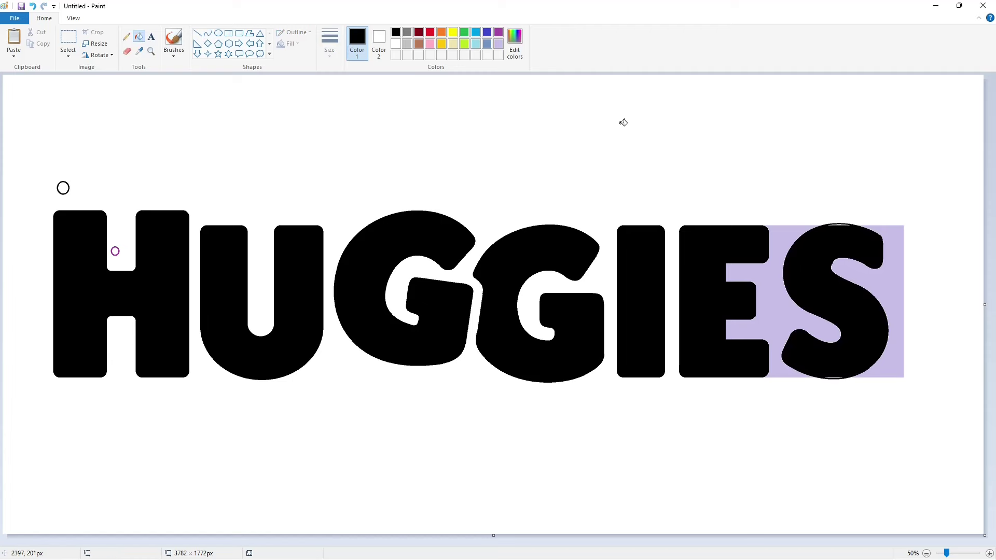
key(ctrl+z)
click(395, 44)
click(814, 246)
click(395, 33)
click(812, 246)
Fill the remaining lavender on both sides of the S with white
click(396, 45)
click(776, 322)
click(893, 332)
Smooth the bumps on the S's terminals and inner curves with short white lines
click(990, 554)
scroll(856, 467, down, 5)
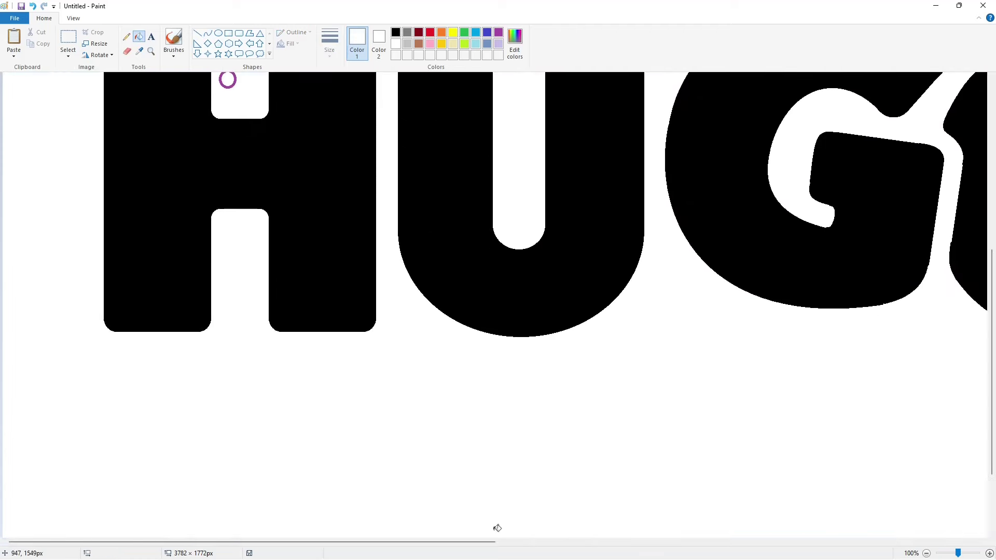
drag(480, 542, 968, 542)
scroll(860, 415, up, 2)
click(197, 33)
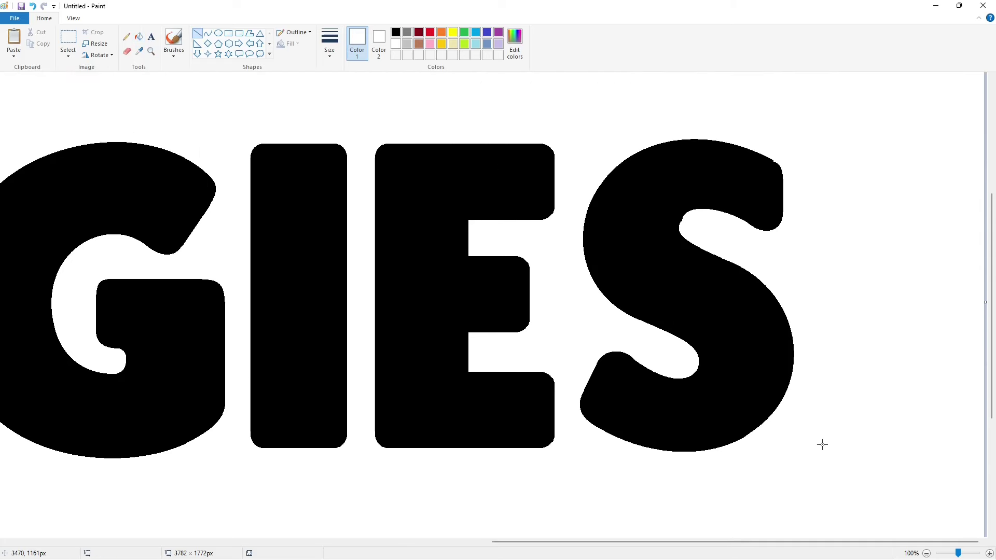
drag(639, 361, 611, 344)
drag(683, 217, 684, 215)
click(711, 220)
click(395, 32)
scroll(849, 269, down, 2)
scroll(849, 272, up, 2)
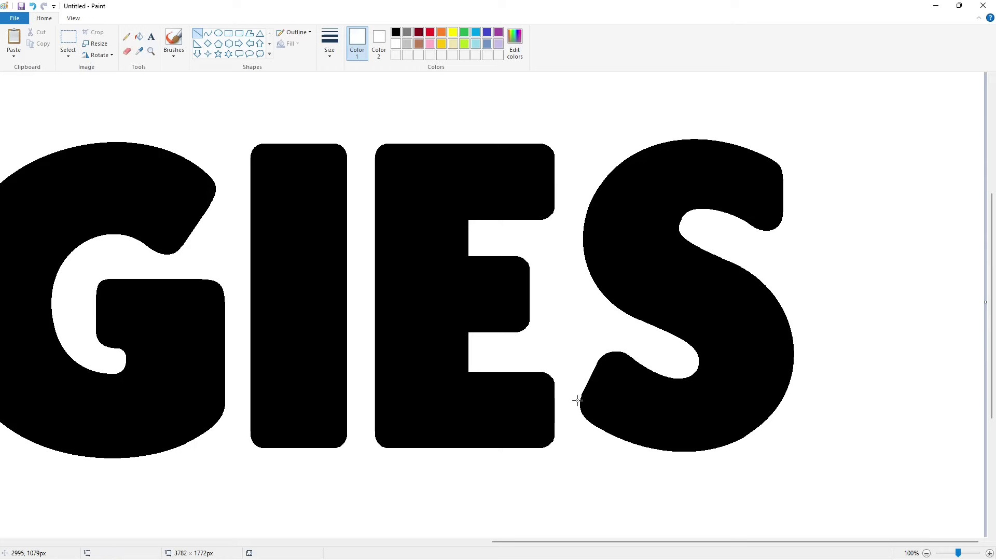
drag(580, 398, 589, 379)
Fill the two small guide circles near the H with white, and recolour all seven HUGGIES letters red
click(927, 554)
click(139, 37)
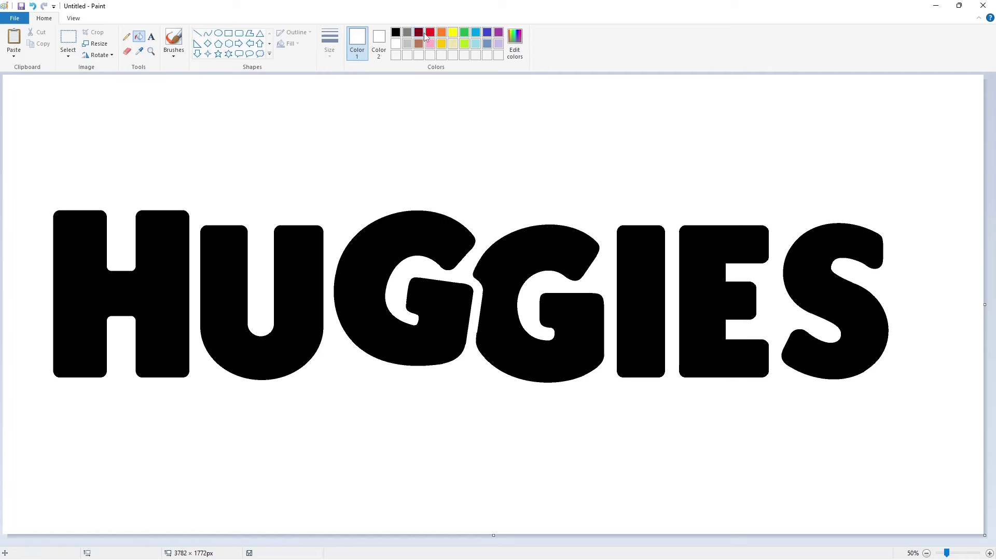
click(429, 33)
click(174, 284)
click(234, 286)
click(341, 286)
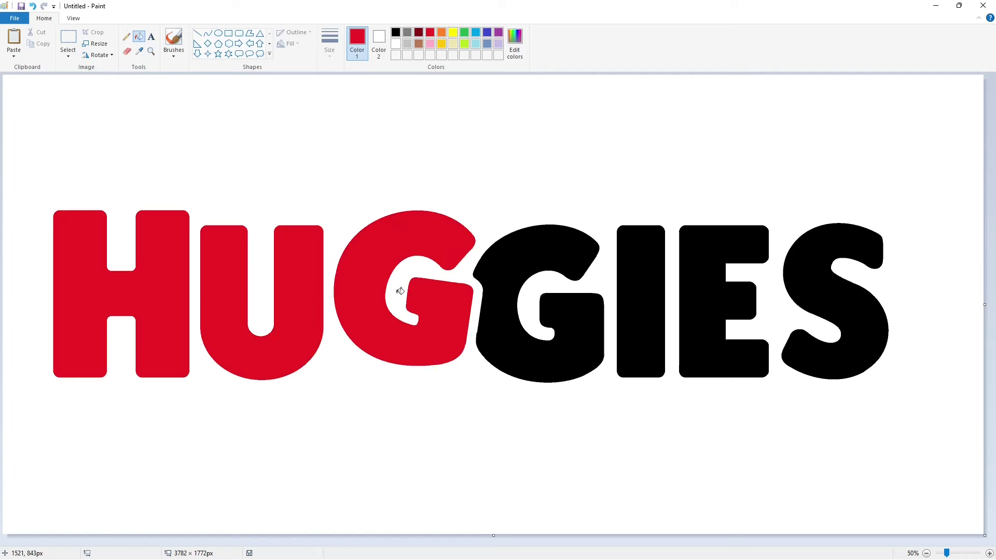
click(494, 307)
click(661, 327)
click(703, 327)
click(860, 333)
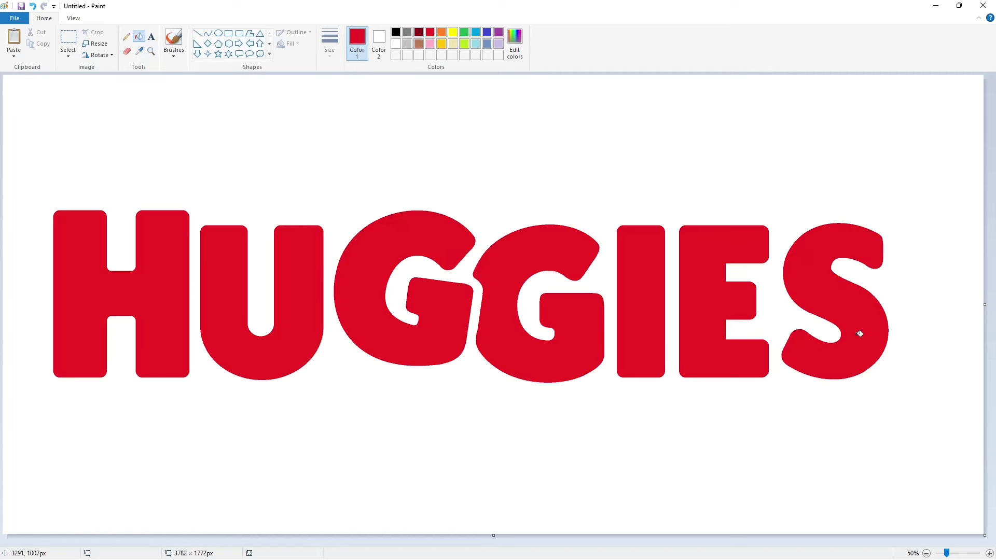